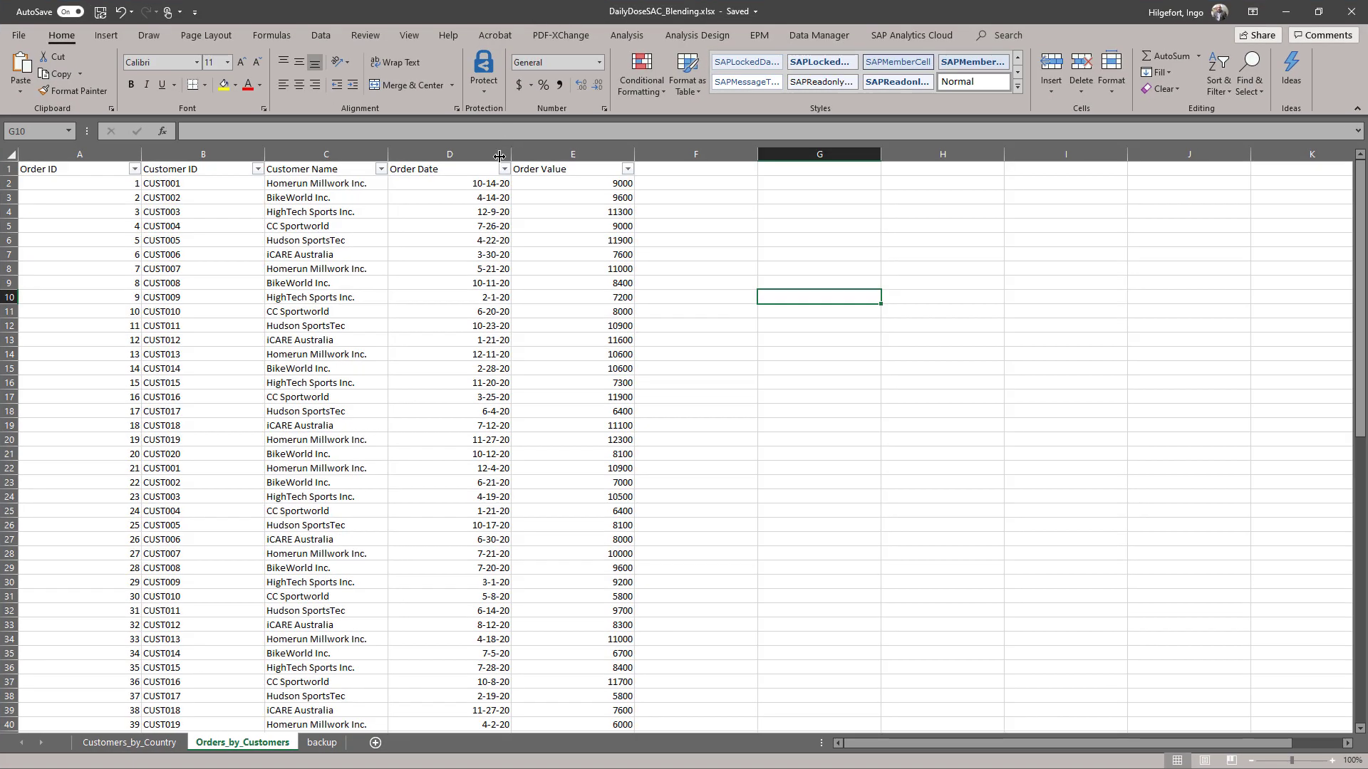
Look over the Customers_by_Country sheet, then return to the Orders_by_Customers sheet
{"action": "left_click", "coordinate": [141, 709]}
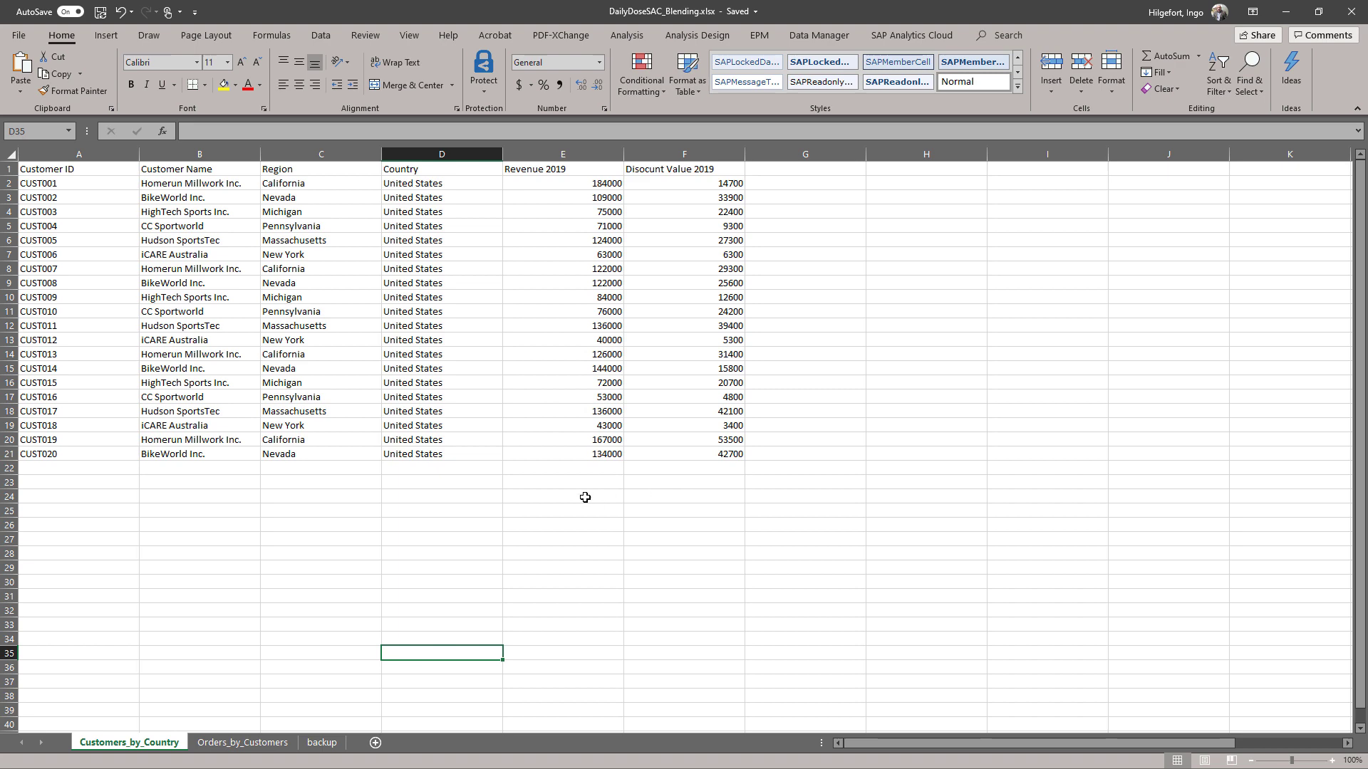
{"action": "left_click", "coordinate": [283, 744]}
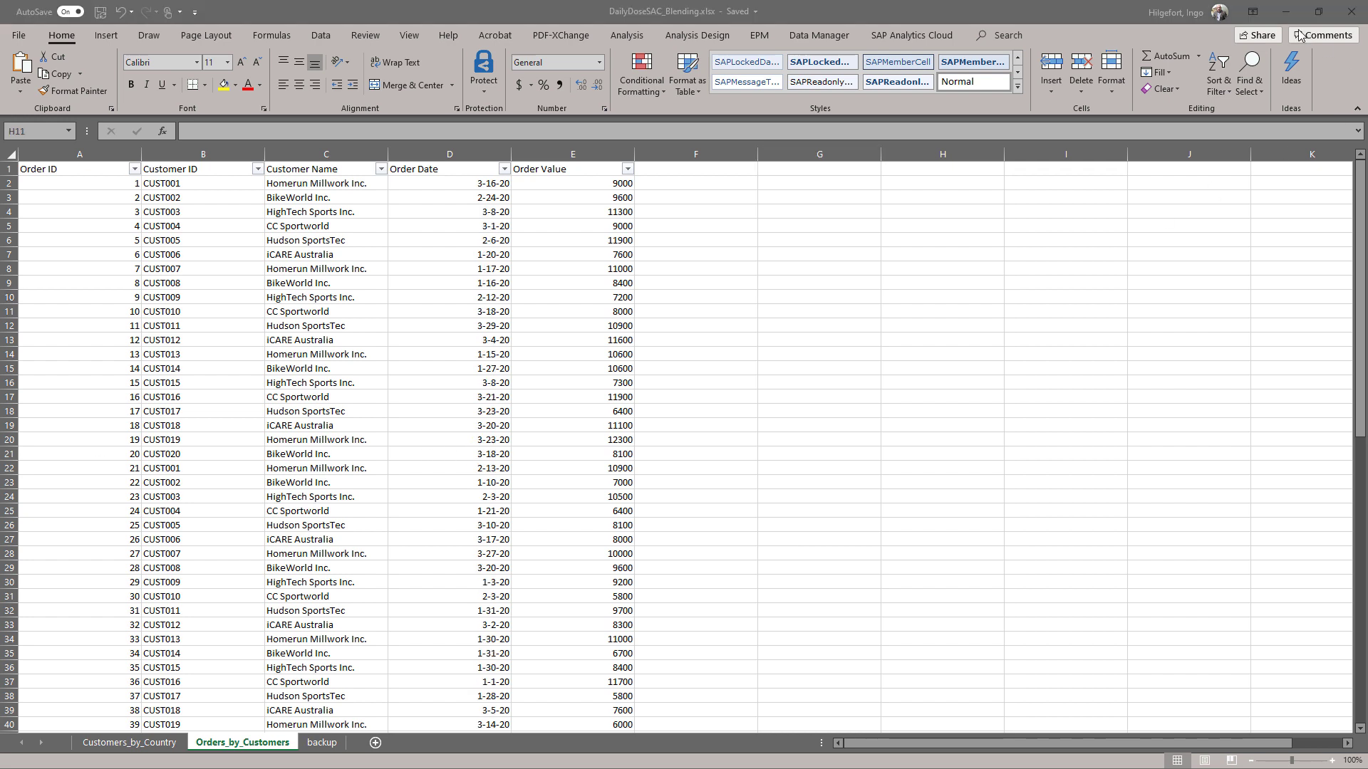
Close the Excel workbook and import DailyDoseSAC_Blending.xlsx's Customers_by_Country sheet as a new model
{"action": "left_click", "coordinate": [1350, 12]}
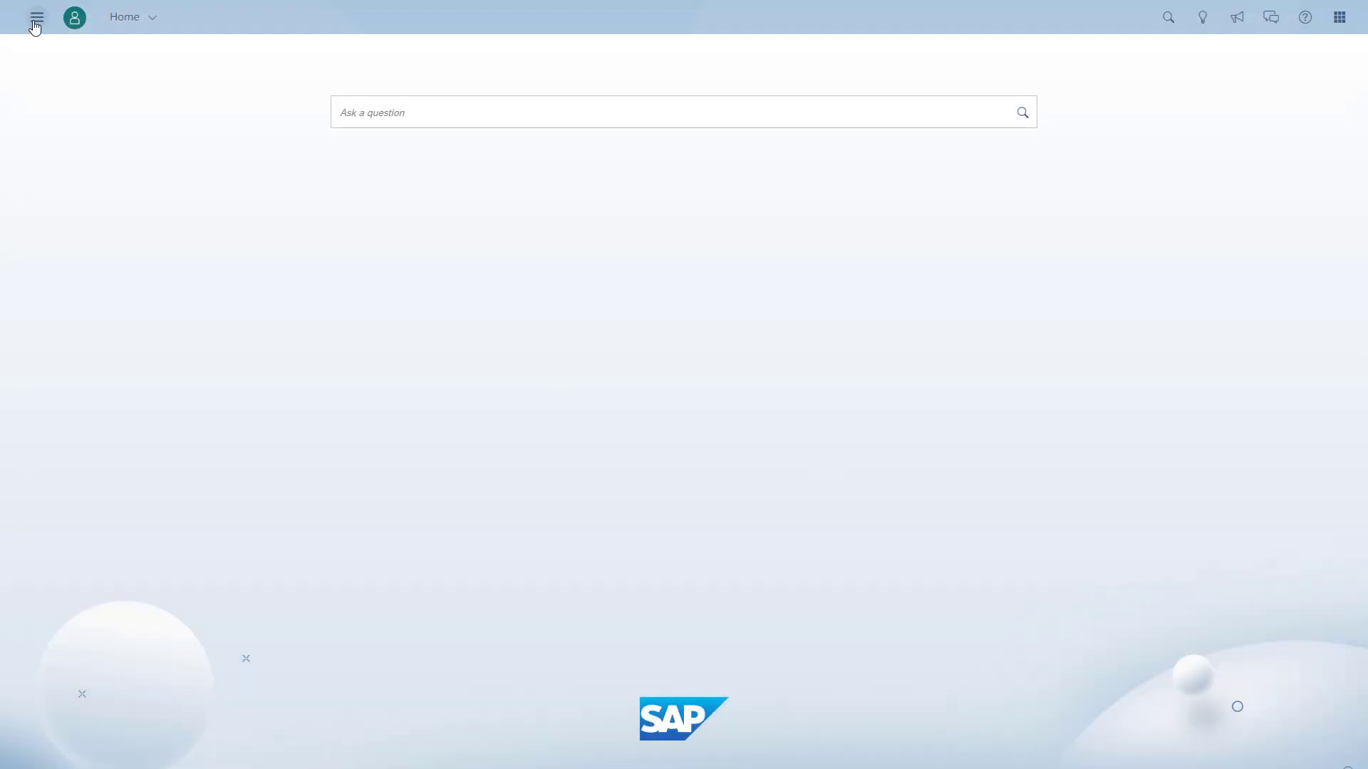
{"action": "left_click", "coordinate": [37, 17]}
{"action": "left_click", "coordinate": [57, 99]}
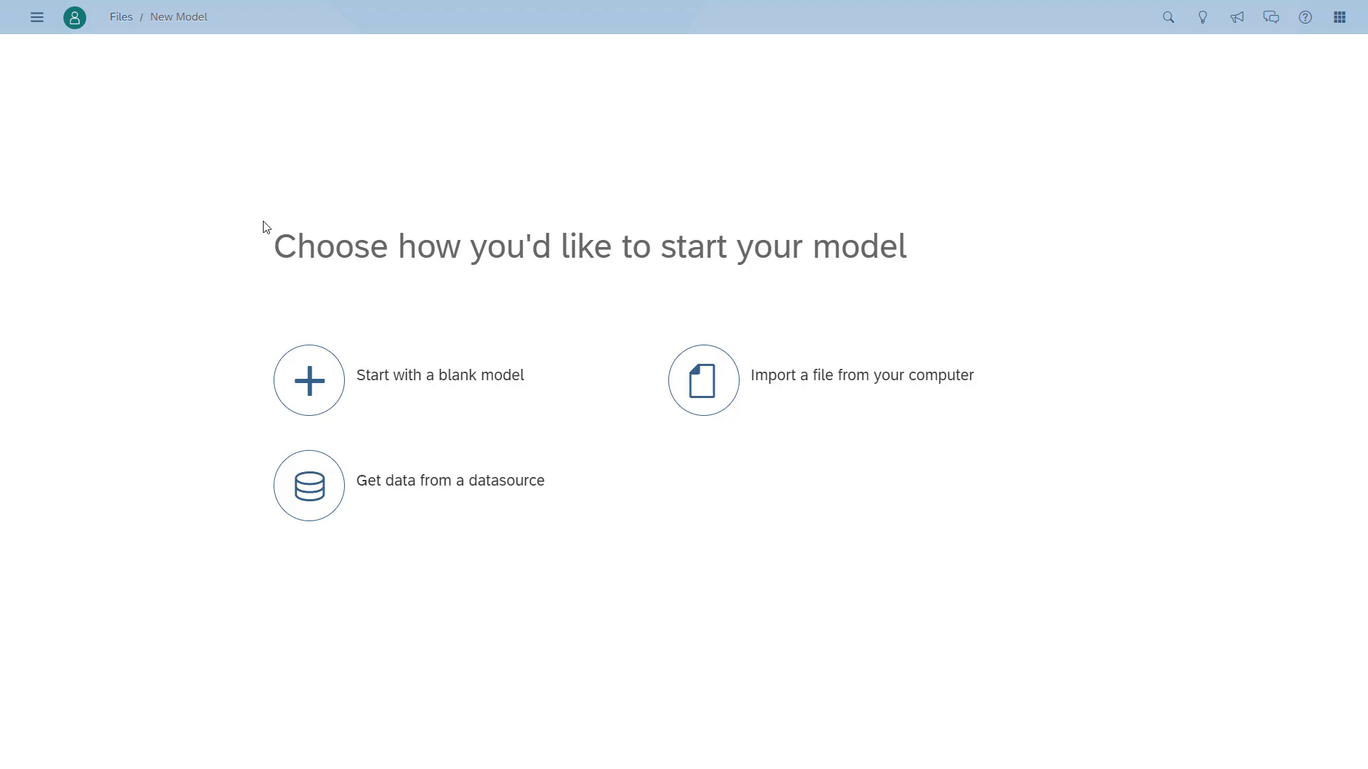
{"action": "left_click", "coordinate": [713, 404]}
{"action": "left_click", "coordinate": [570, 365]}
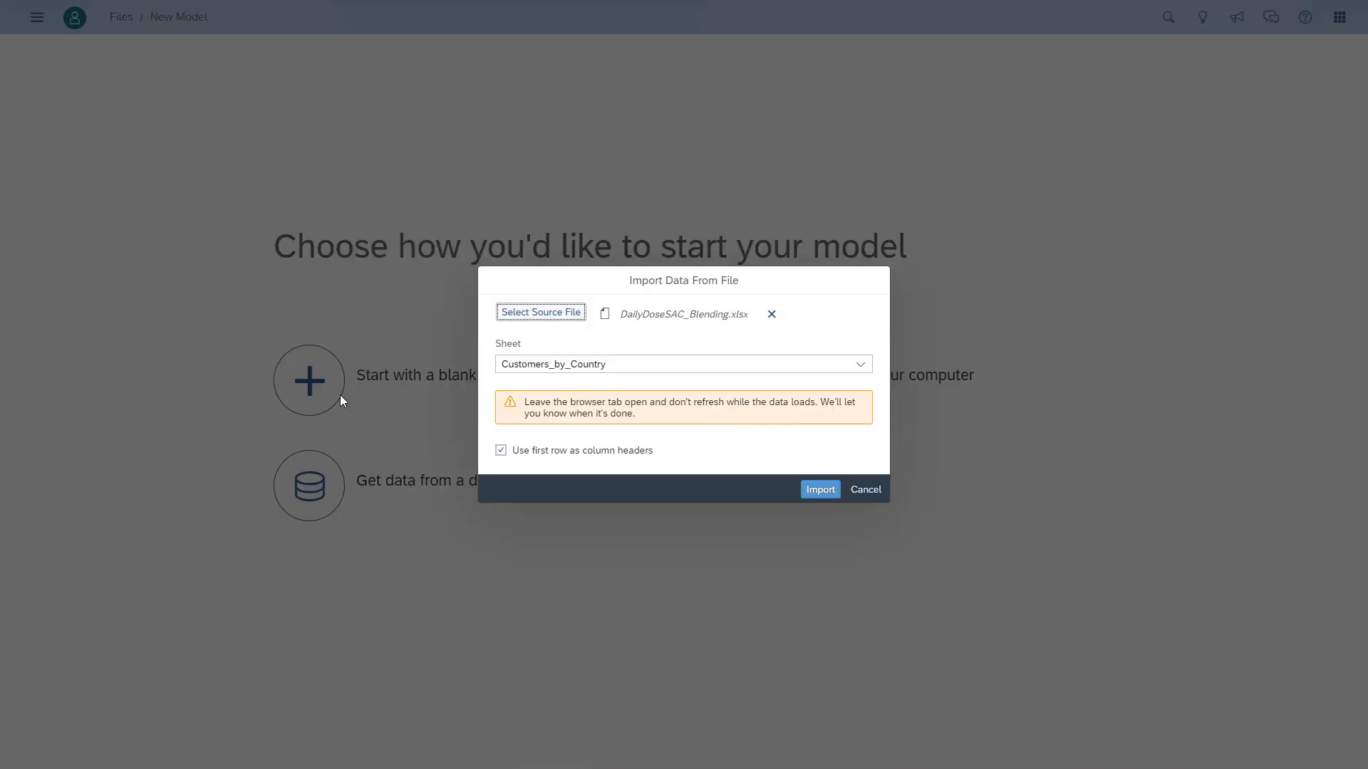
{"action": "left_click", "coordinate": [537, 364]}
{"action": "left_click", "coordinate": [553, 387]}
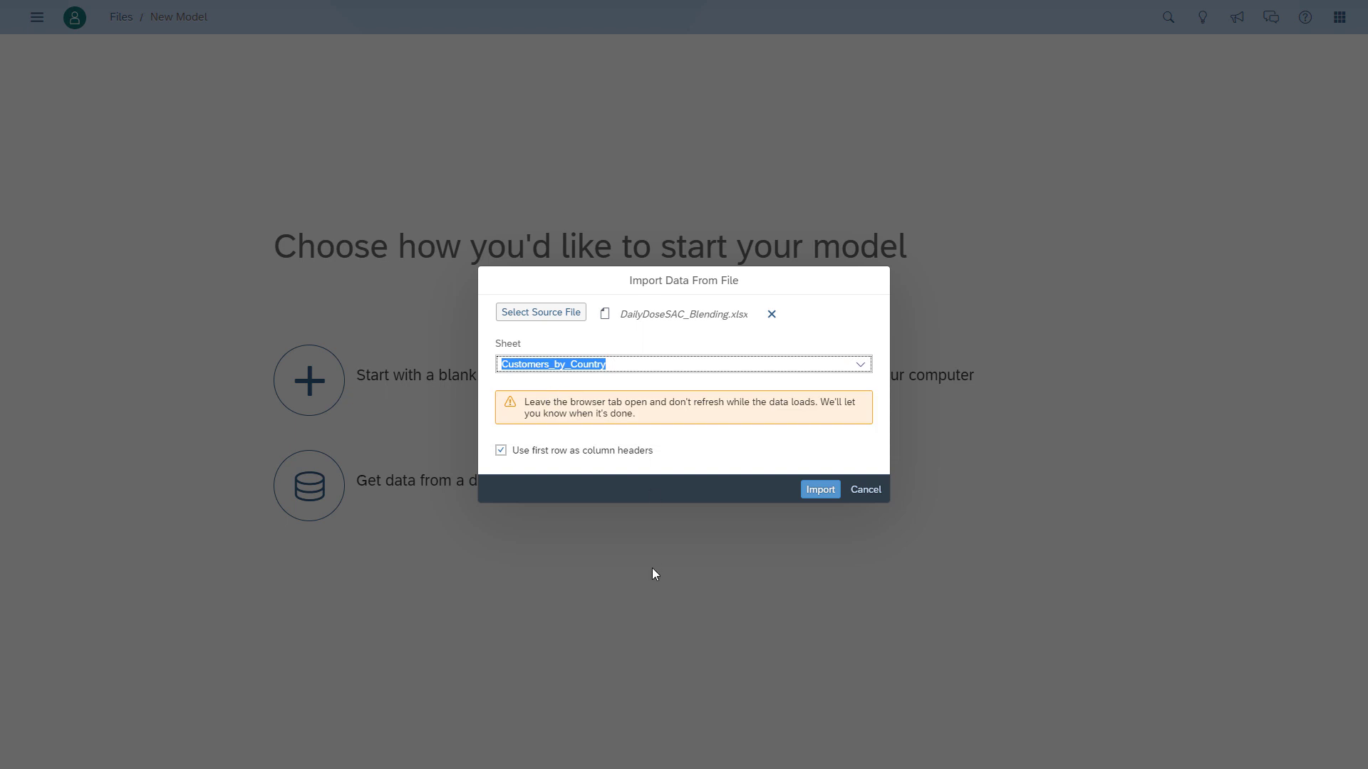
{"action": "left_click", "coordinate": [820, 490]}
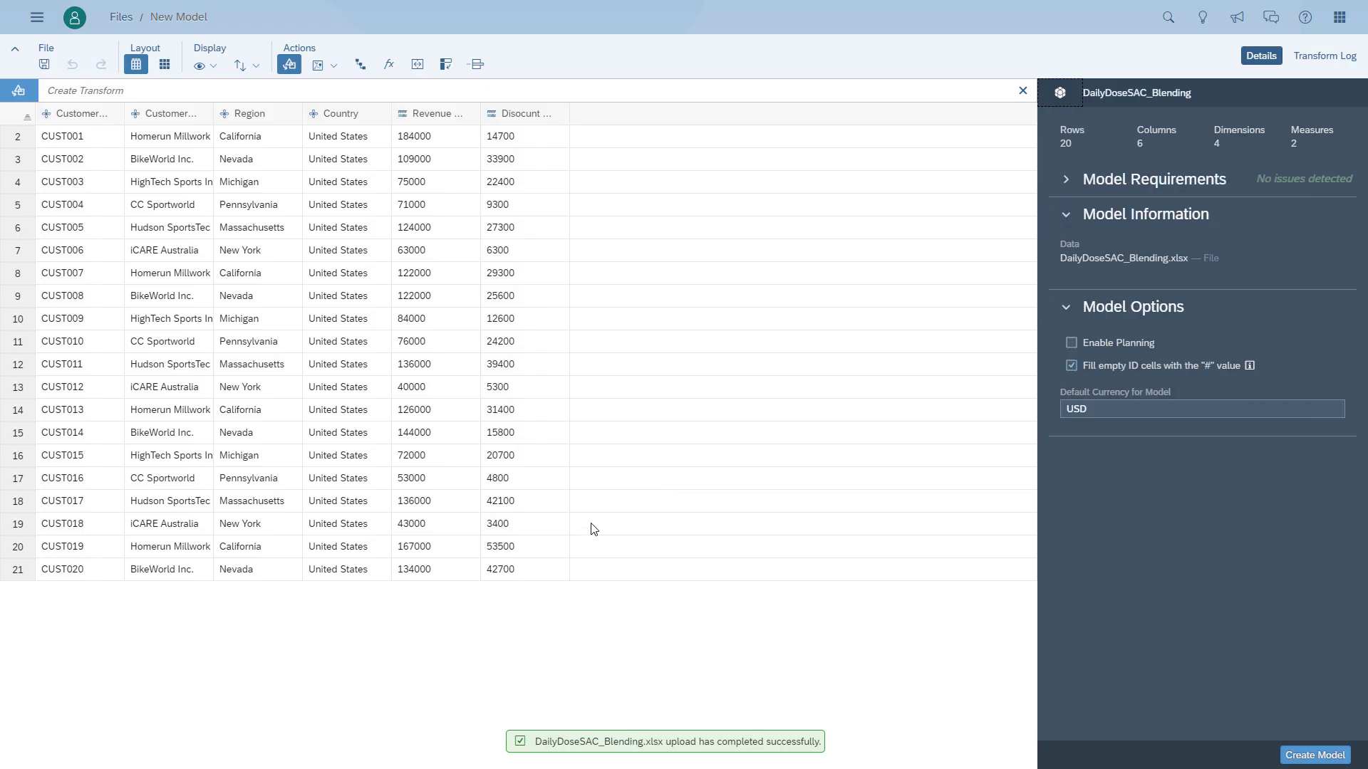
Add Customer Name as the description attribute of the Customer ID dimension
{"action": "left_click", "coordinate": [93, 114]}
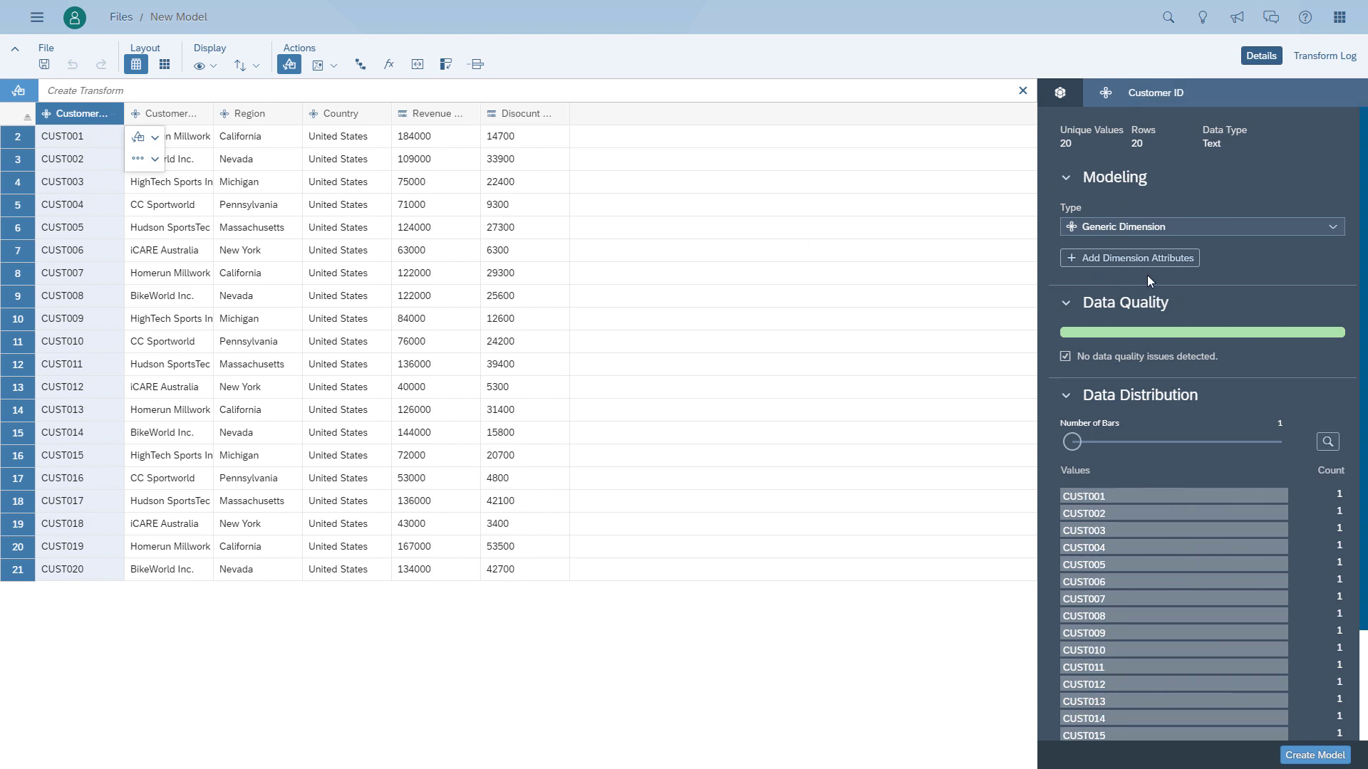
{"action": "left_click", "coordinate": [1077, 265]}
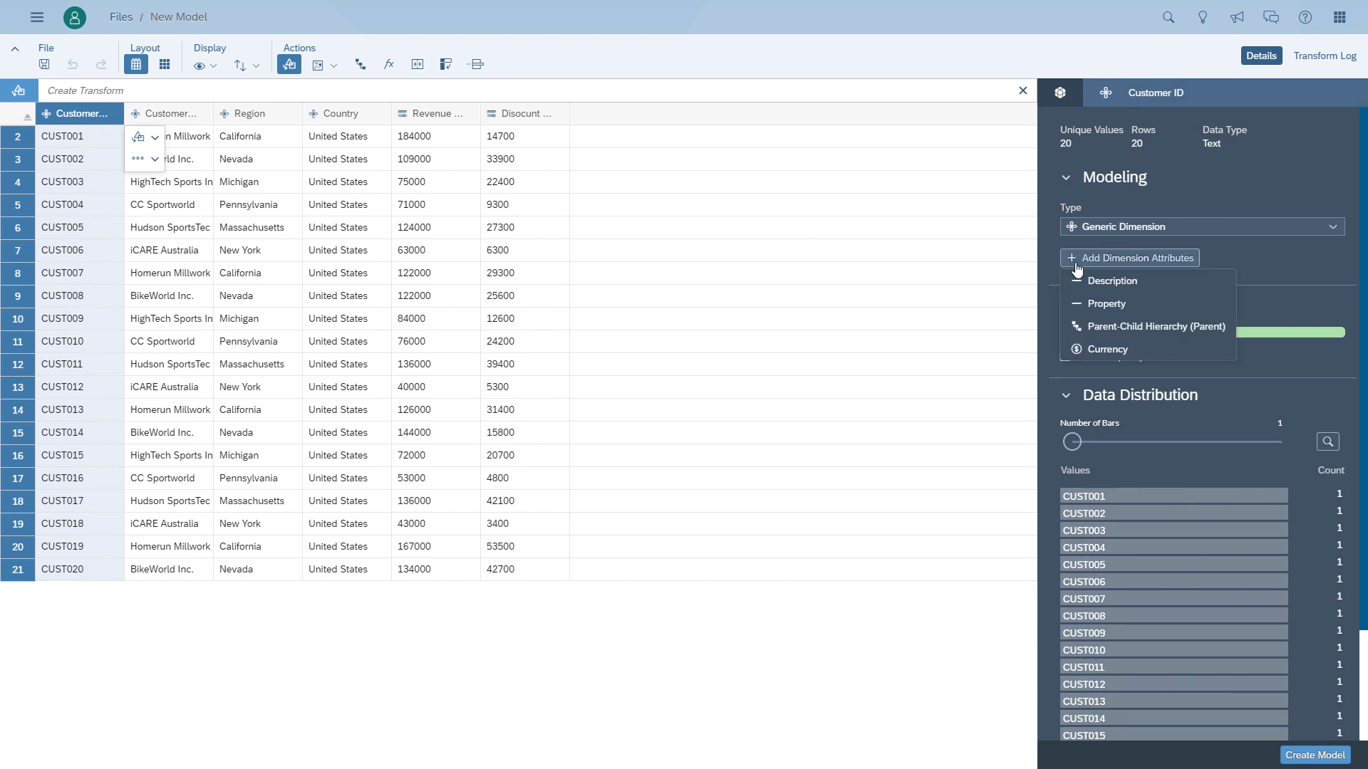
{"action": "left_click", "coordinate": [1101, 280]}
{"action": "left_click", "coordinate": [1305, 282]}
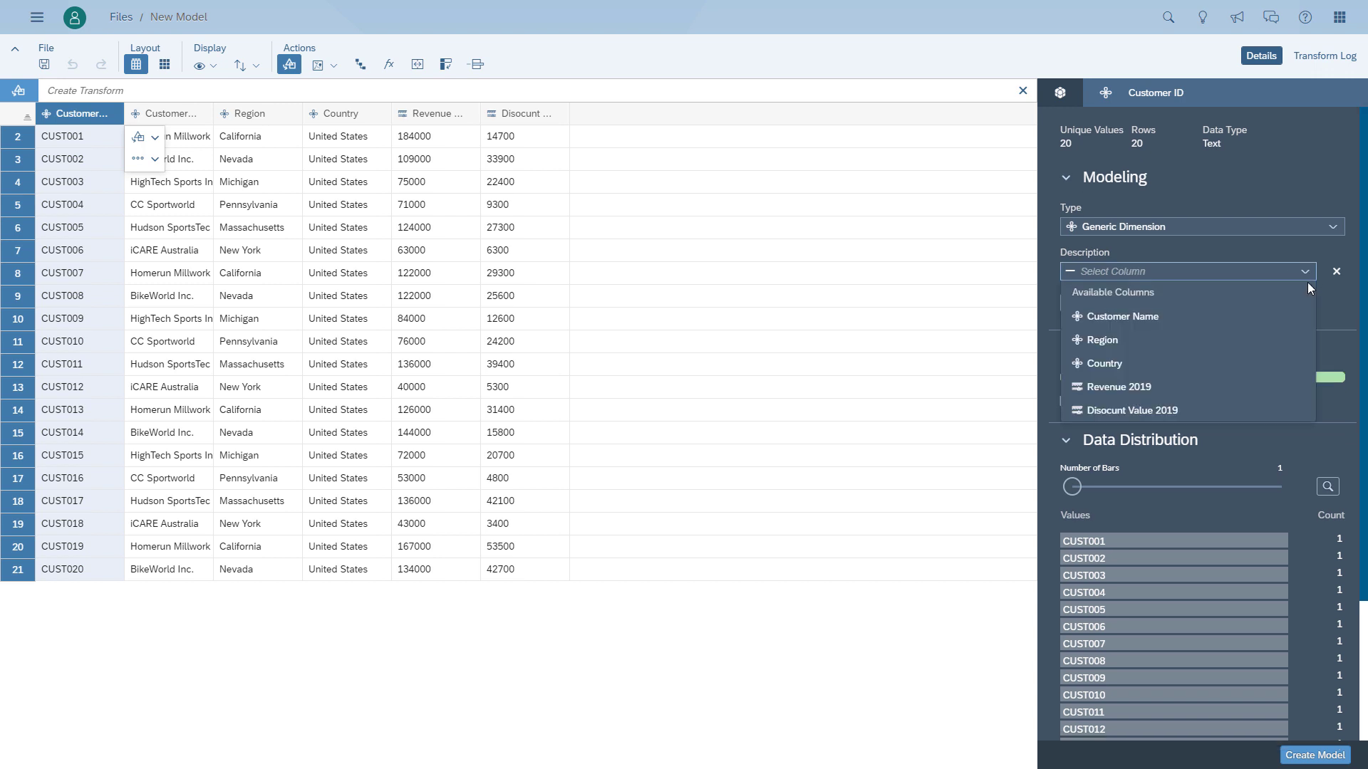
{"action": "left_click", "coordinate": [1090, 316]}
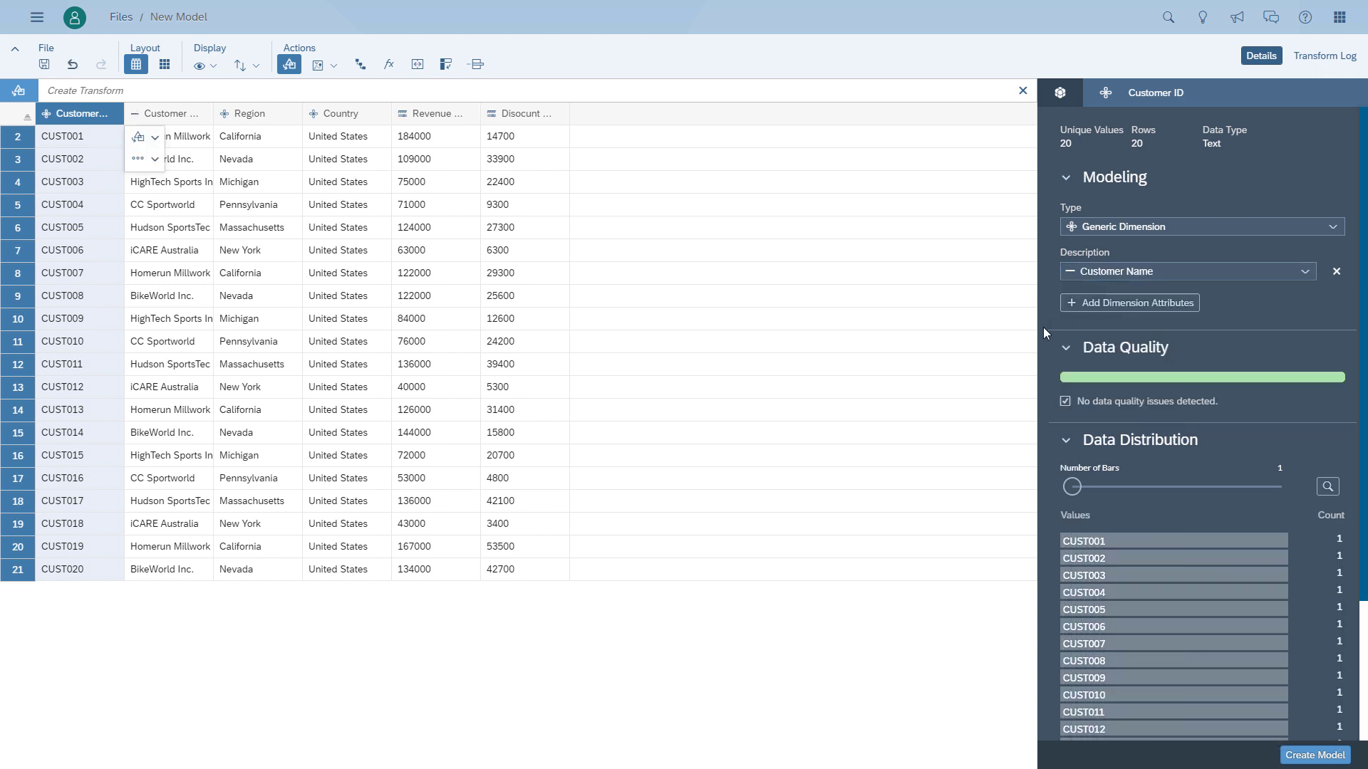
Review the Region, Country, Revenue 2019 and Discount Value 2019 columns, then create the model
{"action": "left_click", "coordinate": [276, 119]}
{"action": "left_click", "coordinate": [357, 119]}
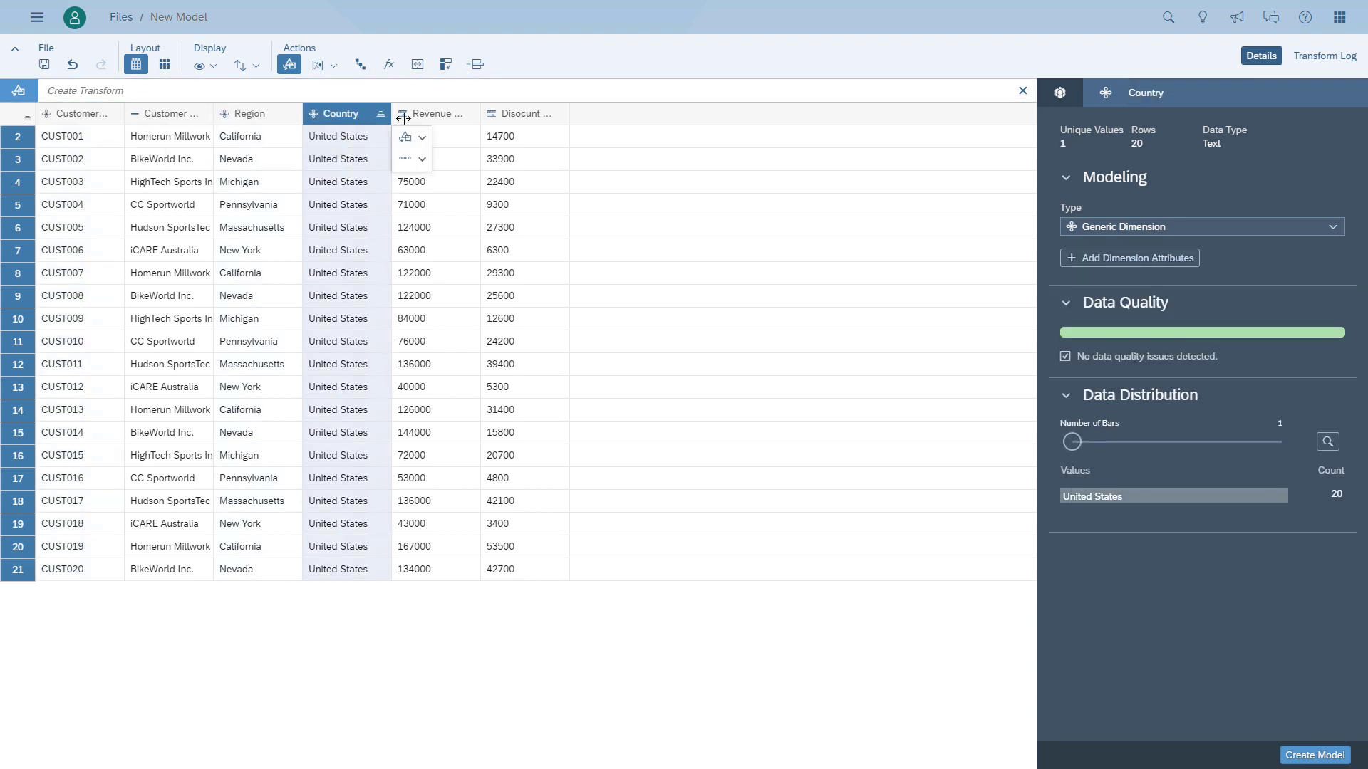
{"action": "left_click", "coordinate": [437, 120]}
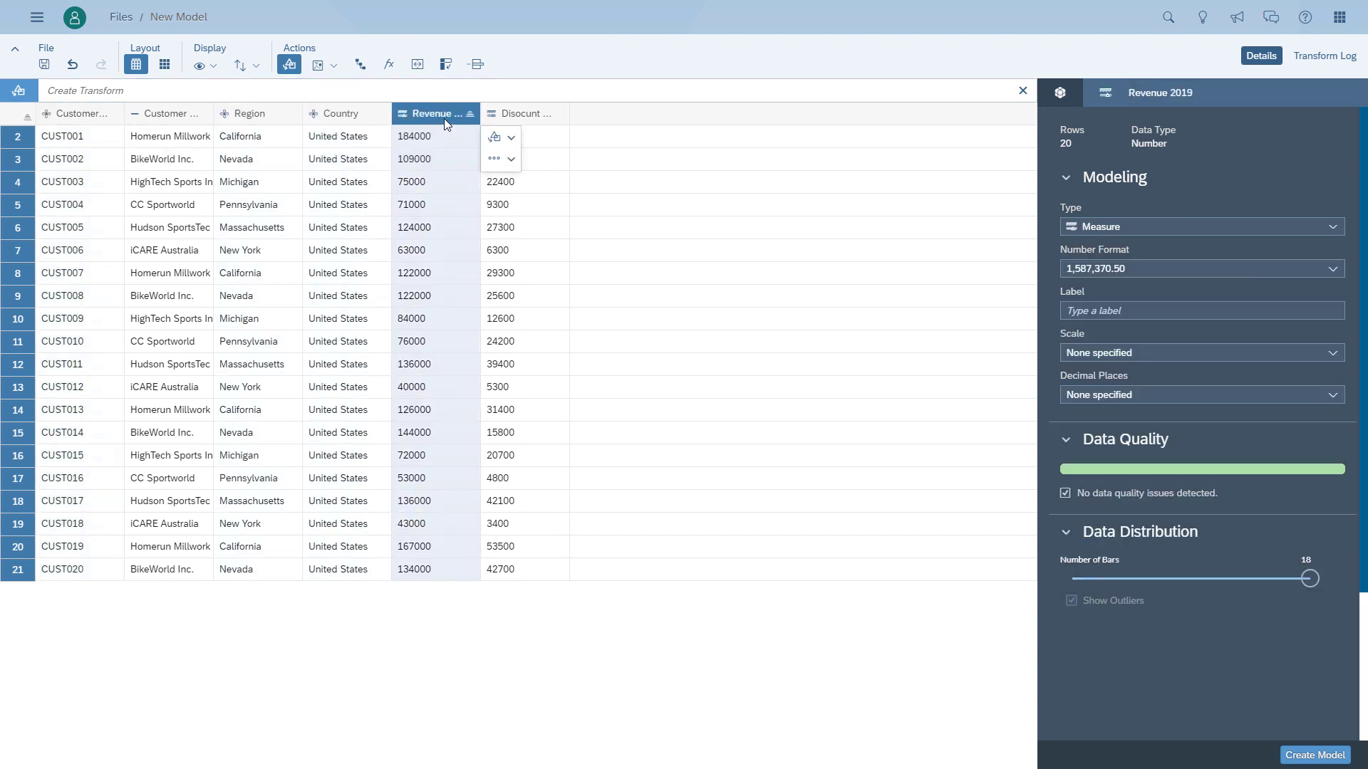
{"action": "left_click", "coordinate": [518, 120]}
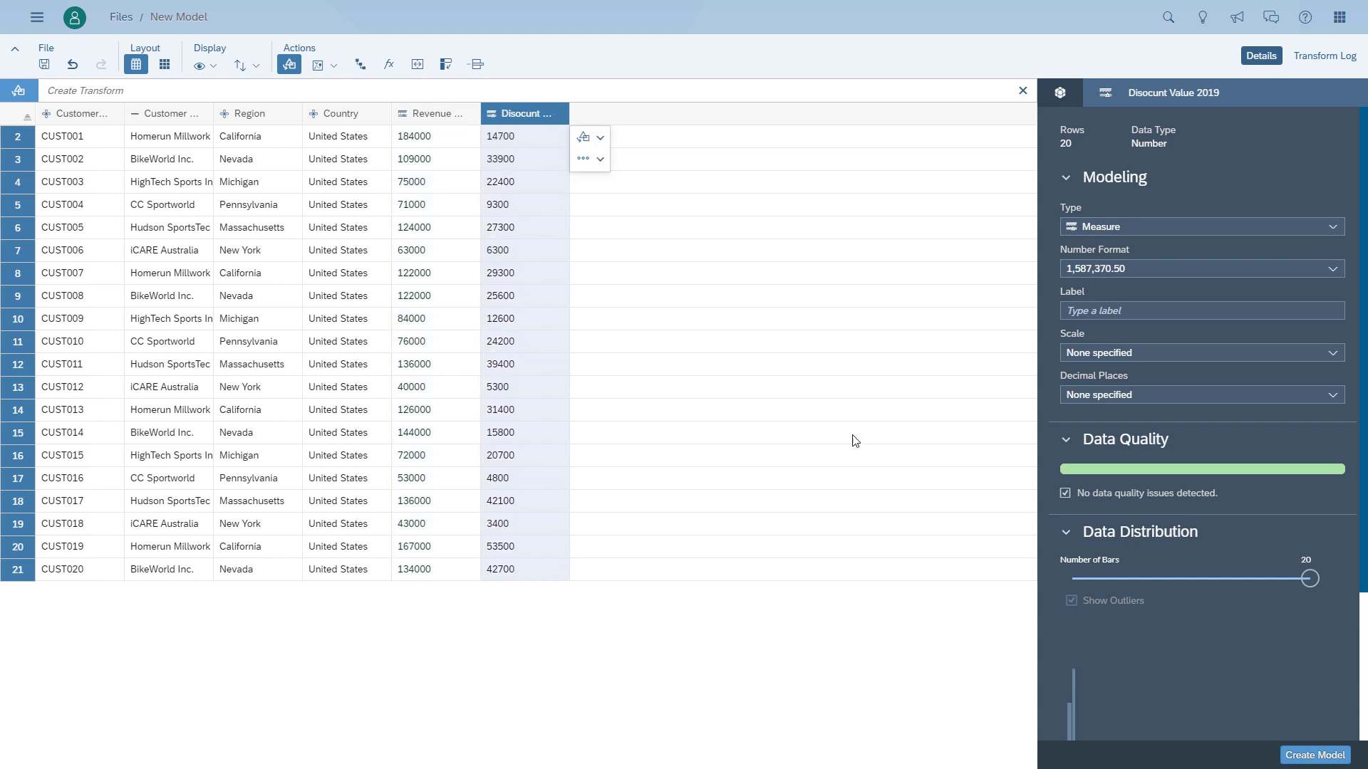
{"action": "left_click", "coordinate": [1318, 755]}
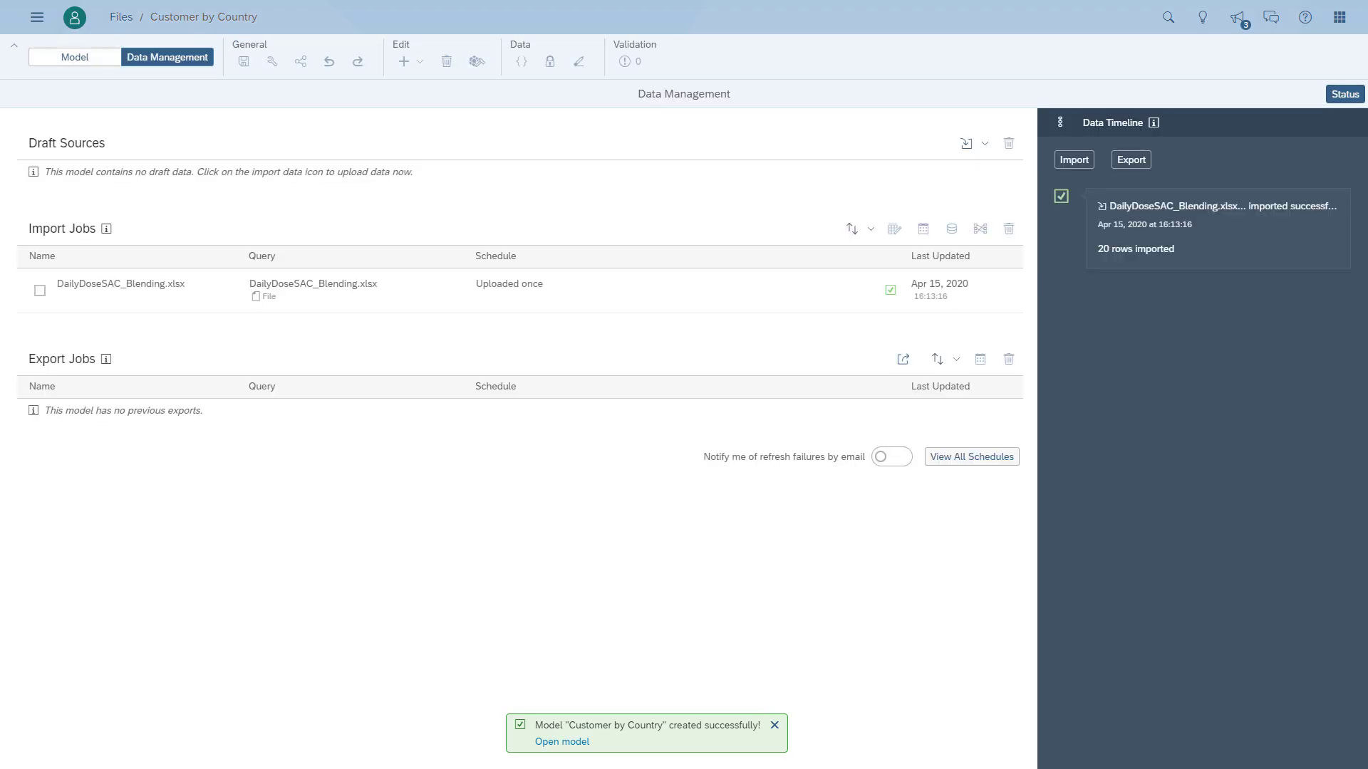
Import the Orders_by_Customers sheet of DailyDoseSAC_Blending.xlsx into a second new model
{"action": "left_click", "coordinate": [37, 17]}
{"action": "mouse_move", "coordinate": [76, 101]}
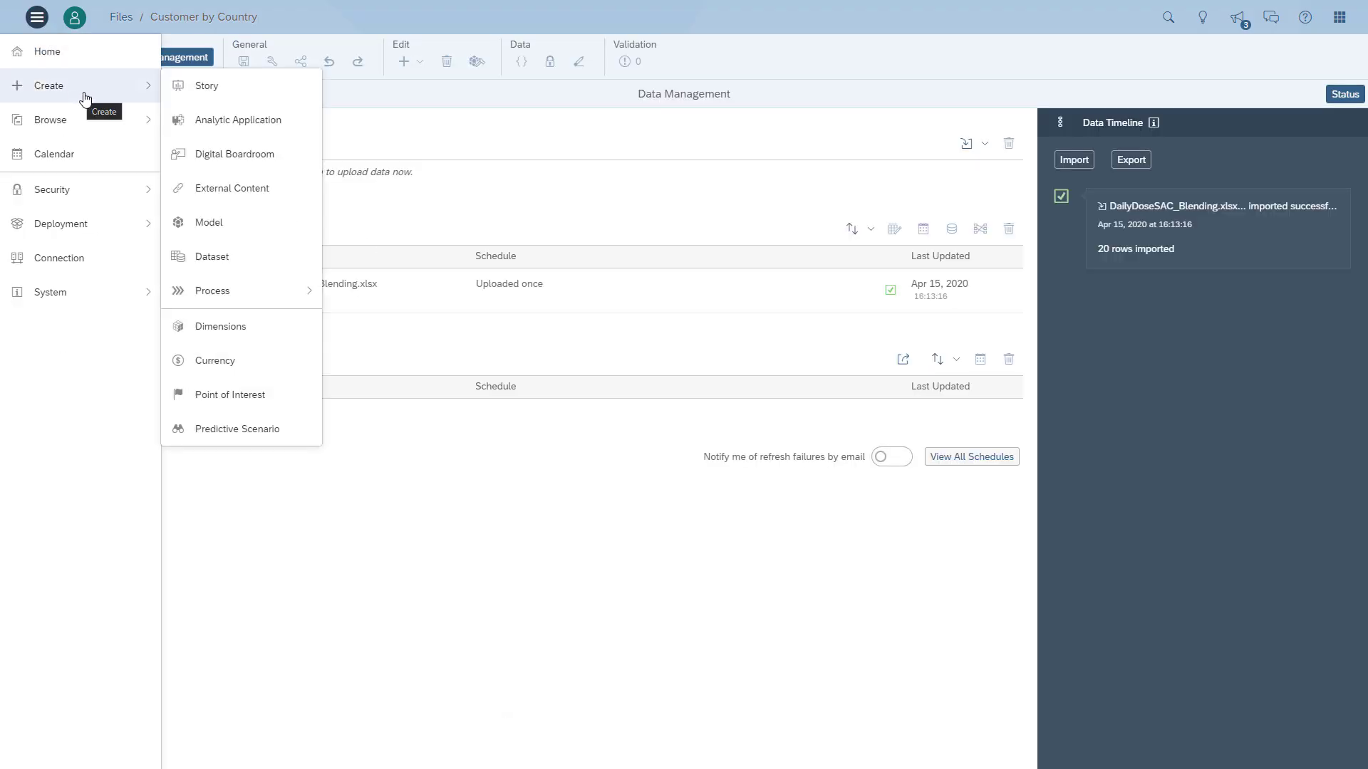
{"action": "left_click", "coordinate": [214, 220]}
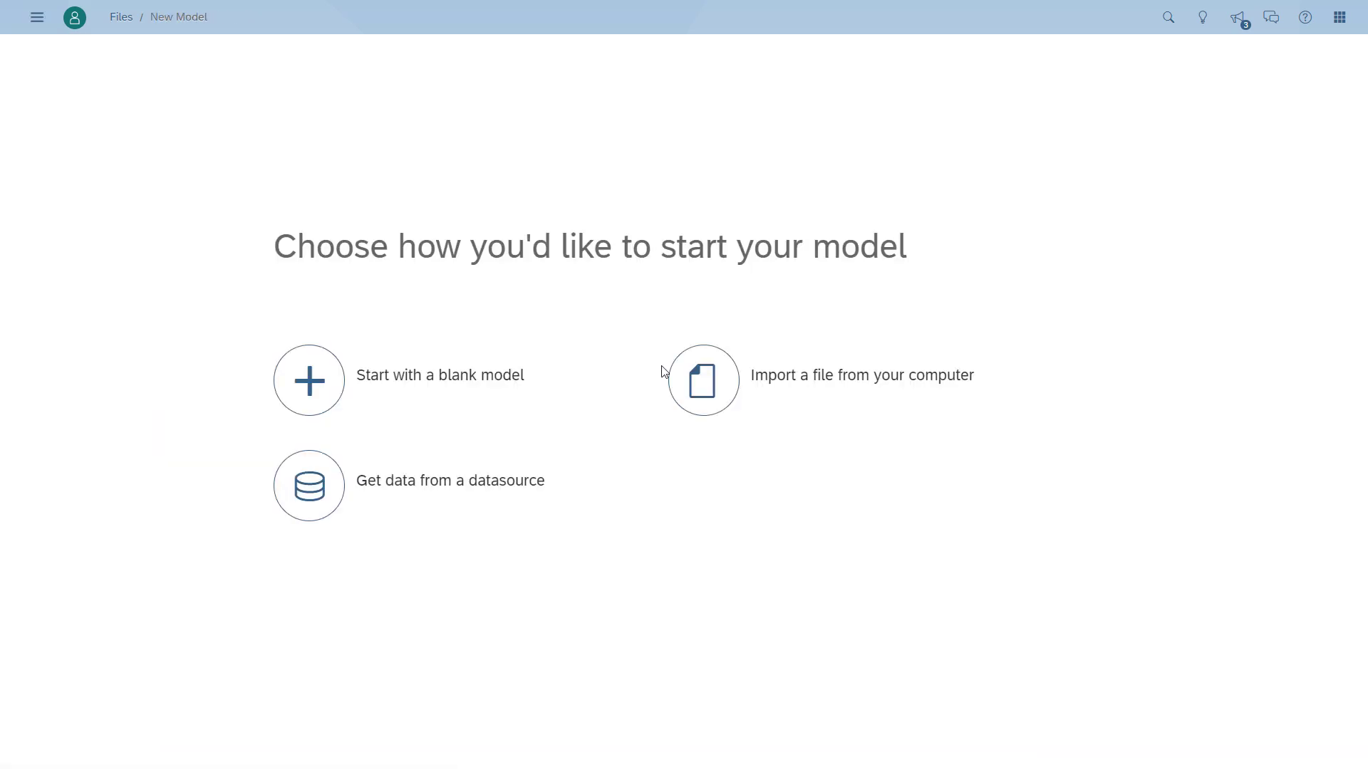
{"action": "left_click", "coordinate": [704, 381]}
{"action": "left_click", "coordinate": [563, 362]}
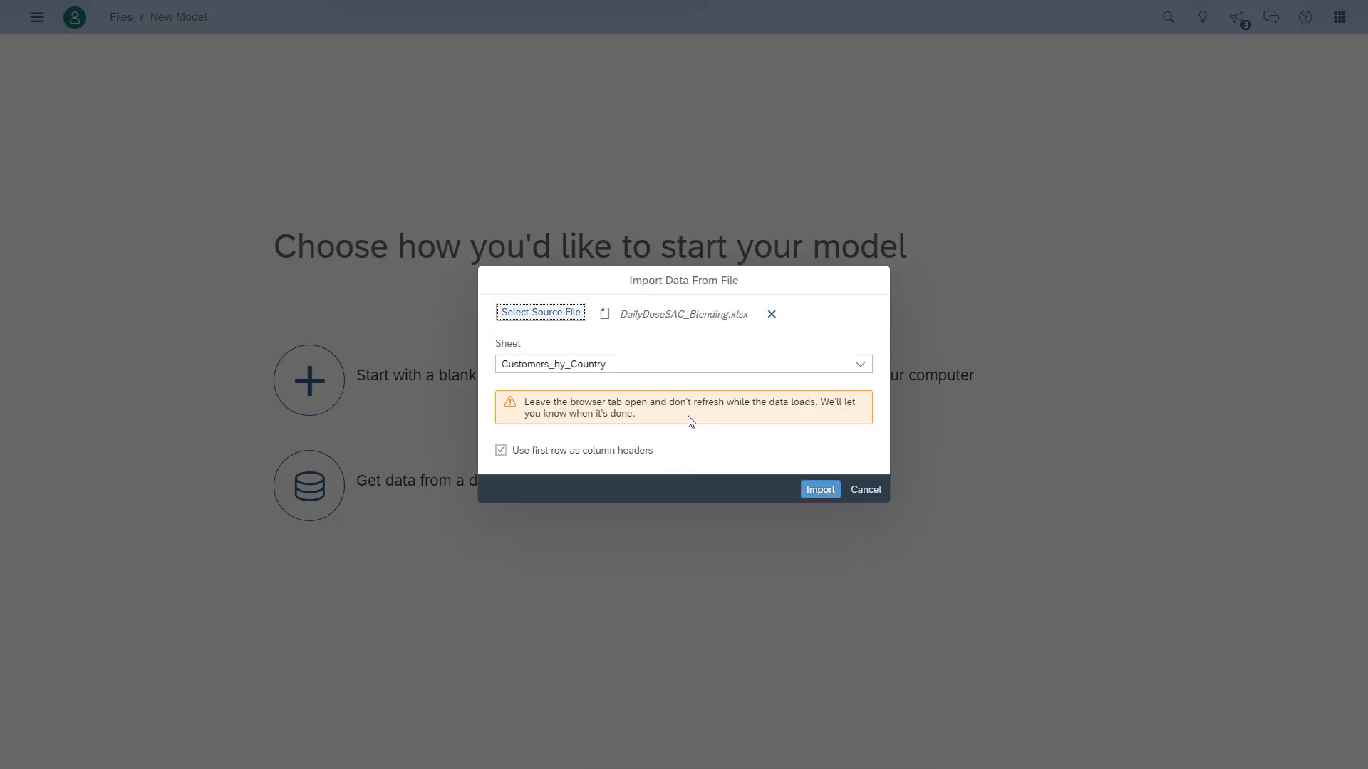
{"action": "left_click", "coordinate": [665, 363]}
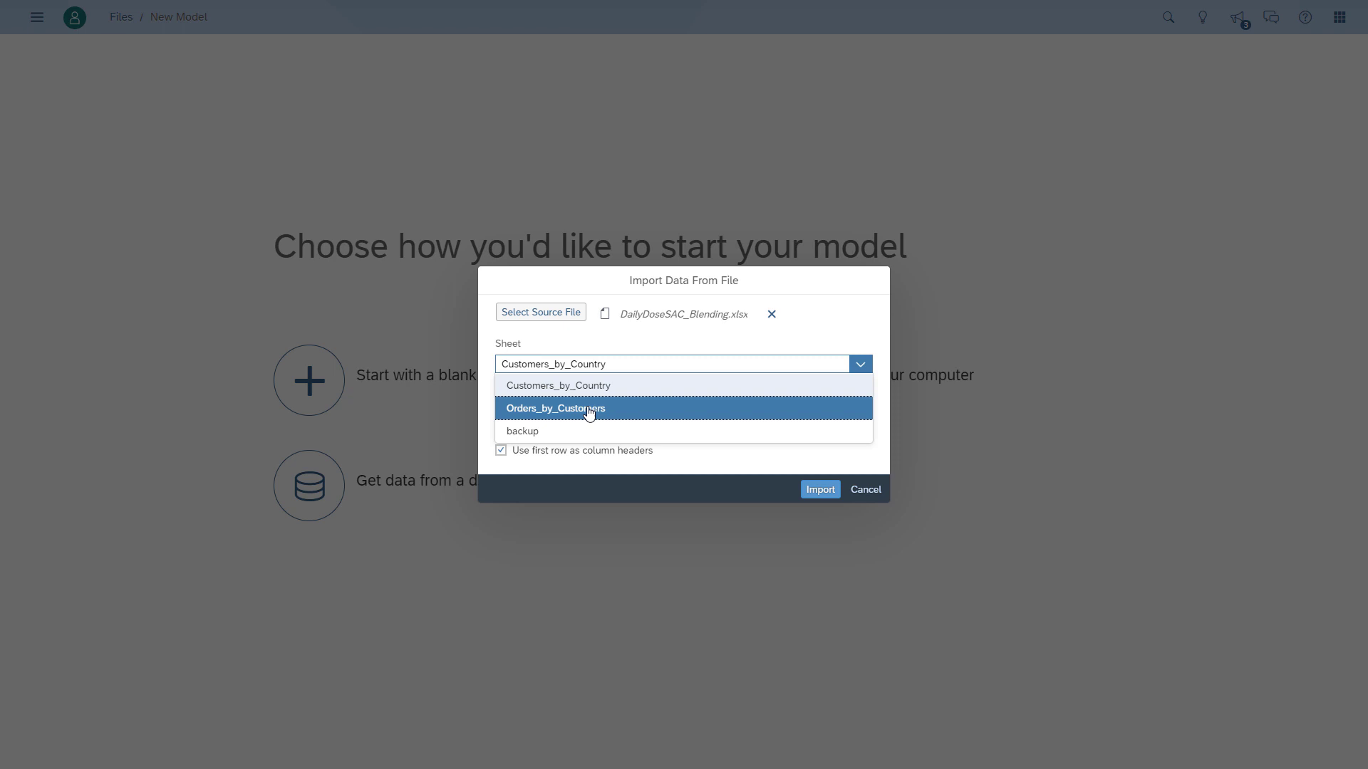
{"action": "left_click", "coordinate": [666, 406]}
{"action": "left_click", "coordinate": [819, 490]}
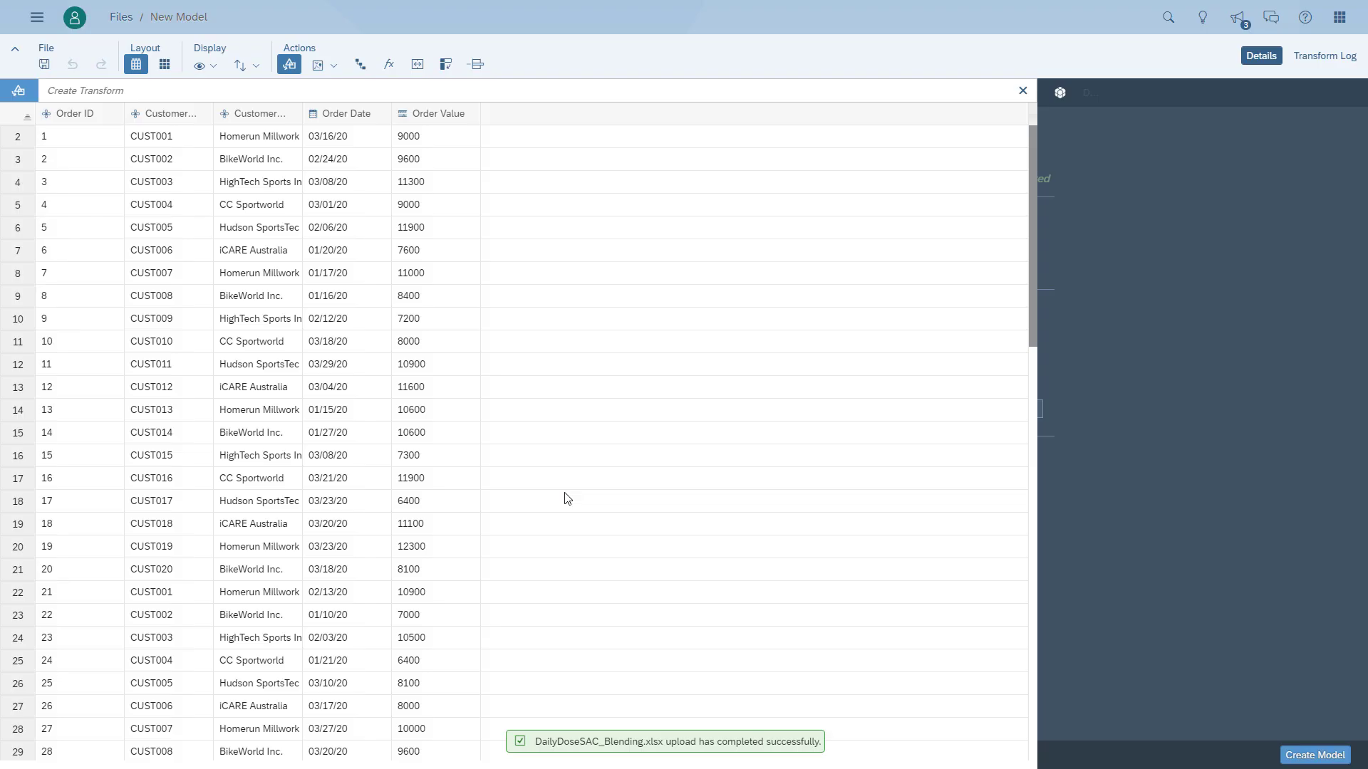
Make Customer Name the description attribute of Customer ID in the orders data
{"action": "left_click", "coordinate": [84, 116]}
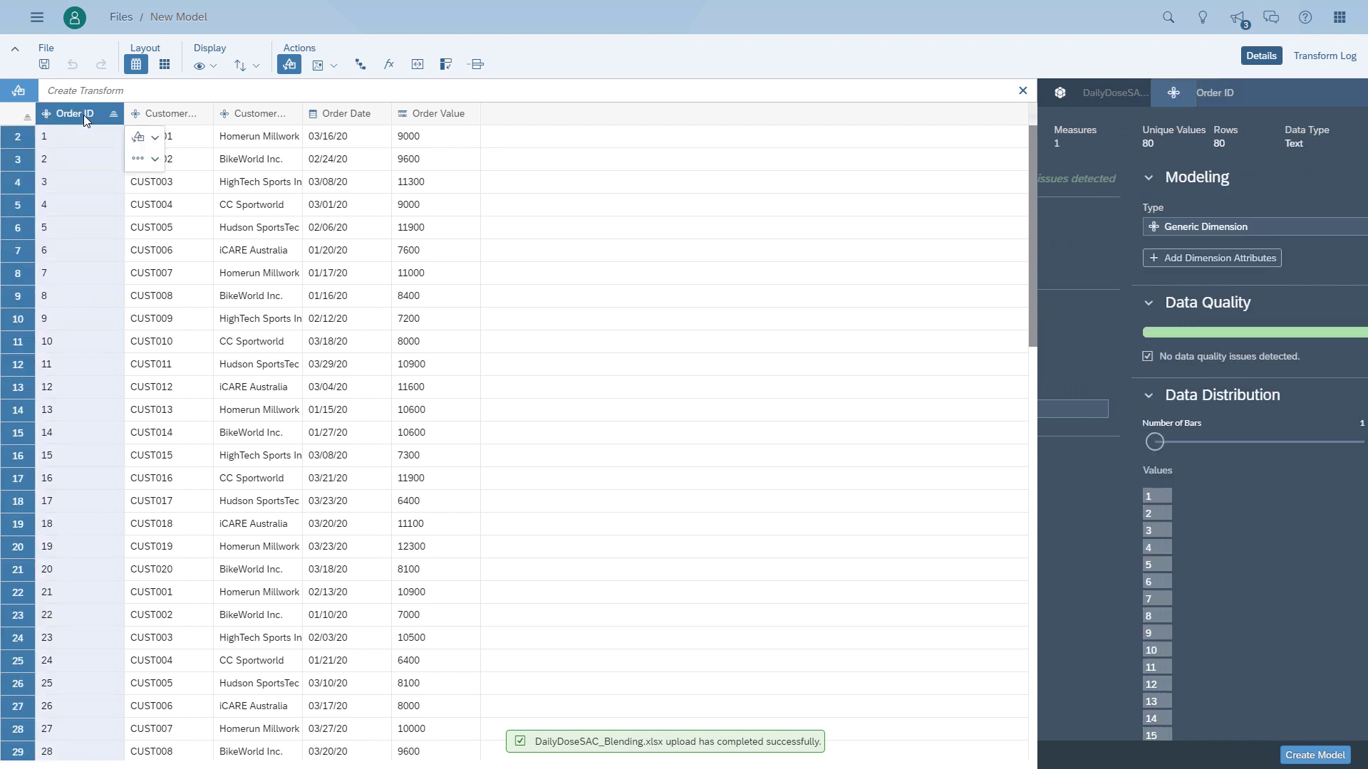
{"action": "left_click", "coordinate": [189, 116]}
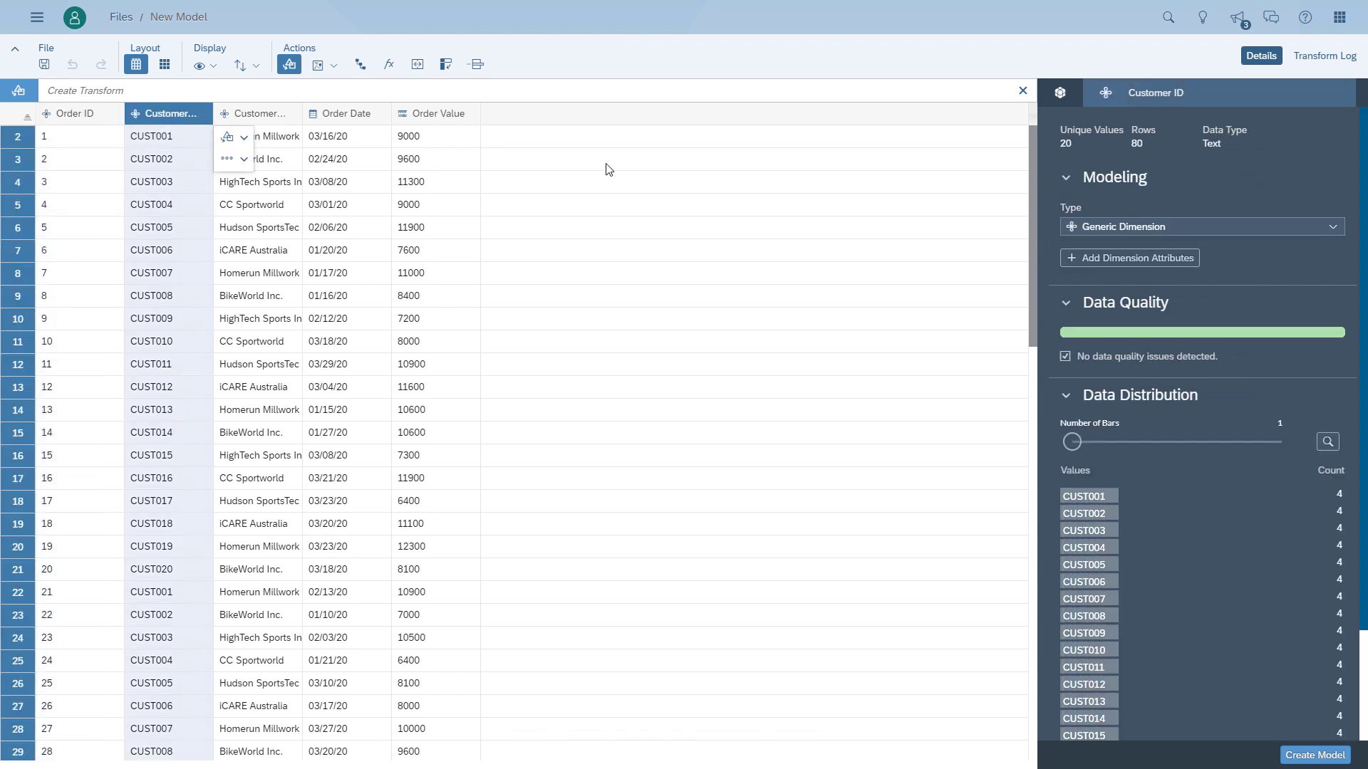
{"action": "left_click", "coordinate": [1126, 261]}
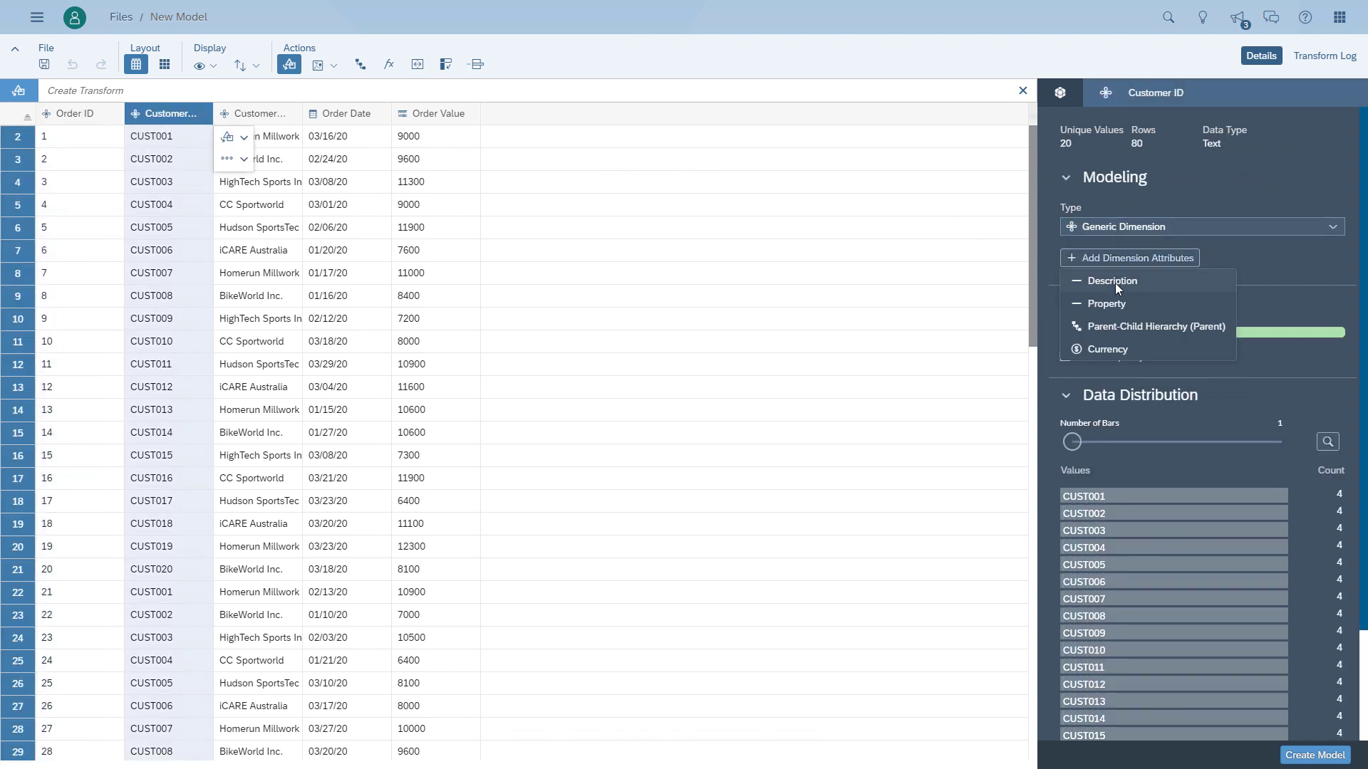
{"action": "left_click", "coordinate": [1114, 284]}
{"action": "left_click", "coordinate": [1303, 281]}
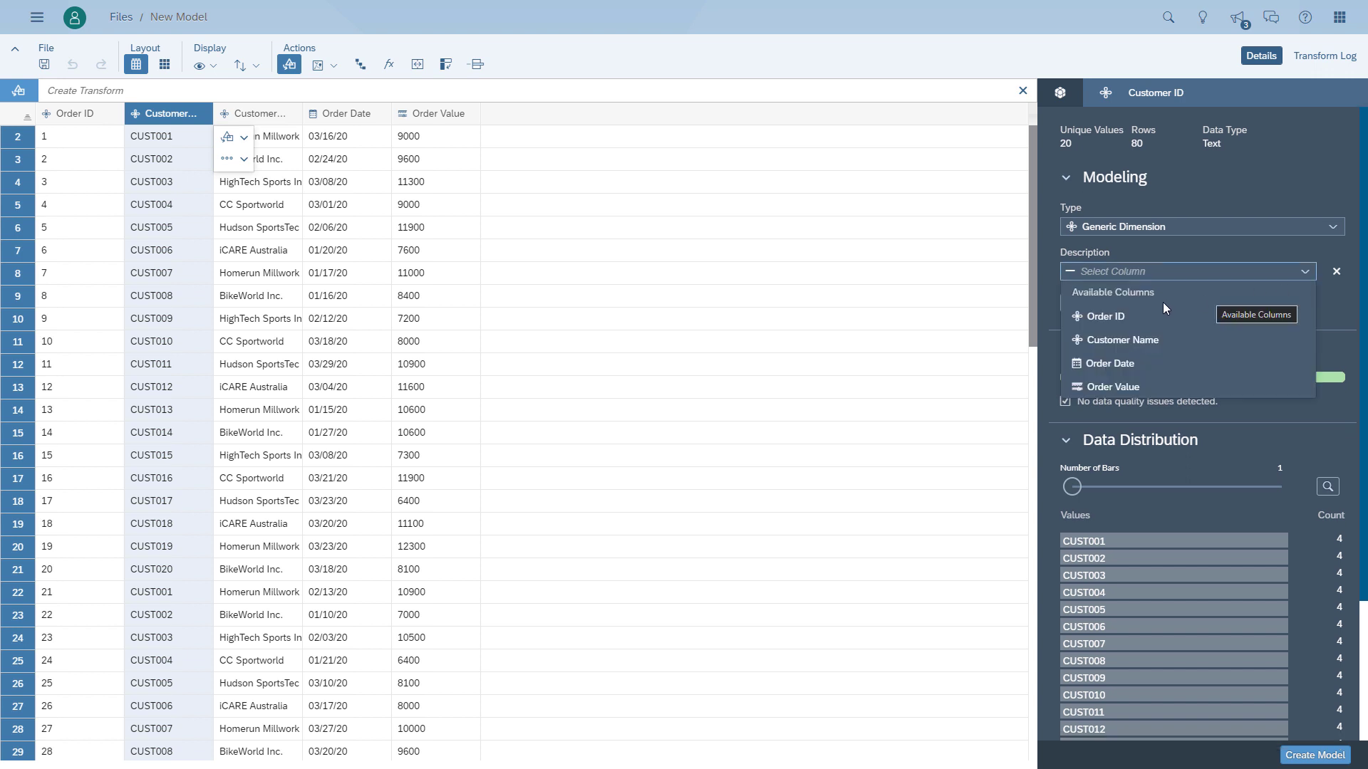
{"action": "left_click", "coordinate": [747, 308]}
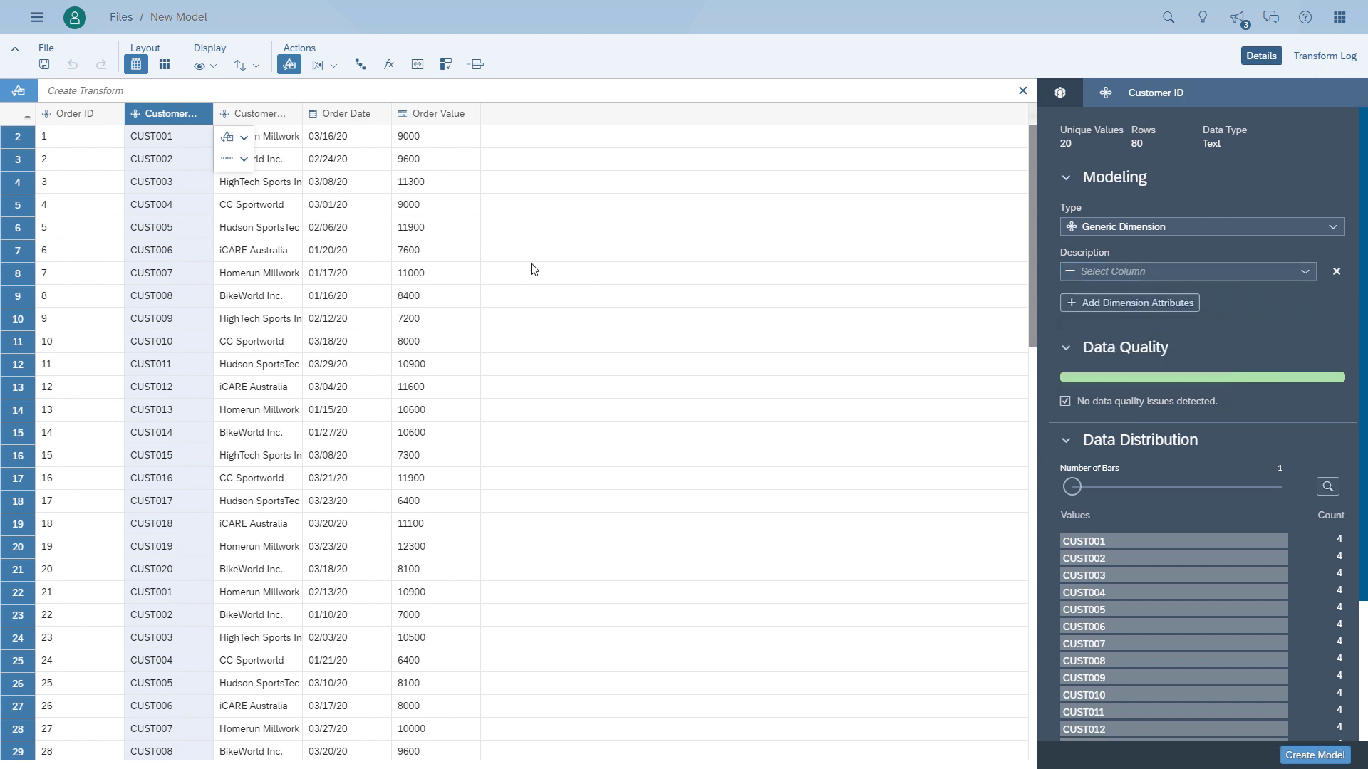
Review the Order Date and Order Value columns and begin creating the model
{"action": "left_click", "coordinate": [338, 116]}
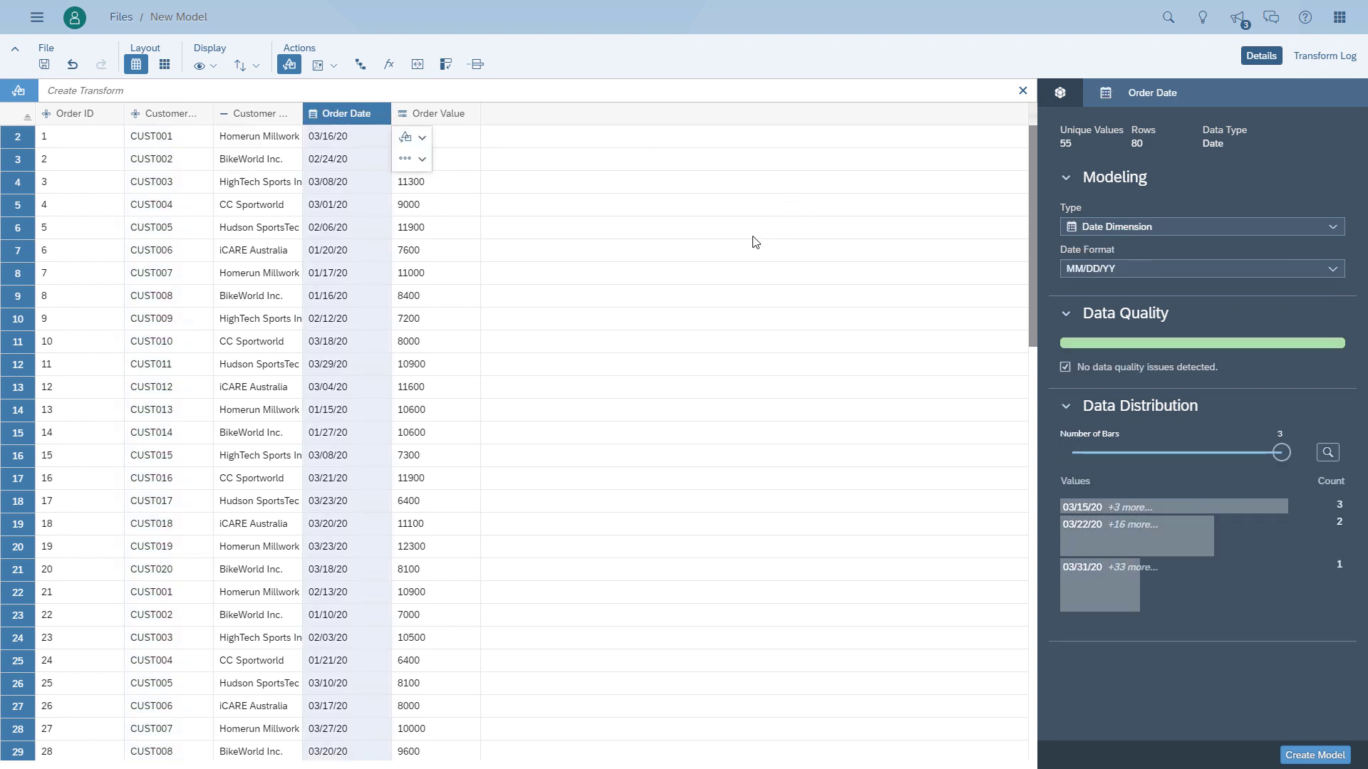
{"action": "left_click", "coordinate": [449, 121]}
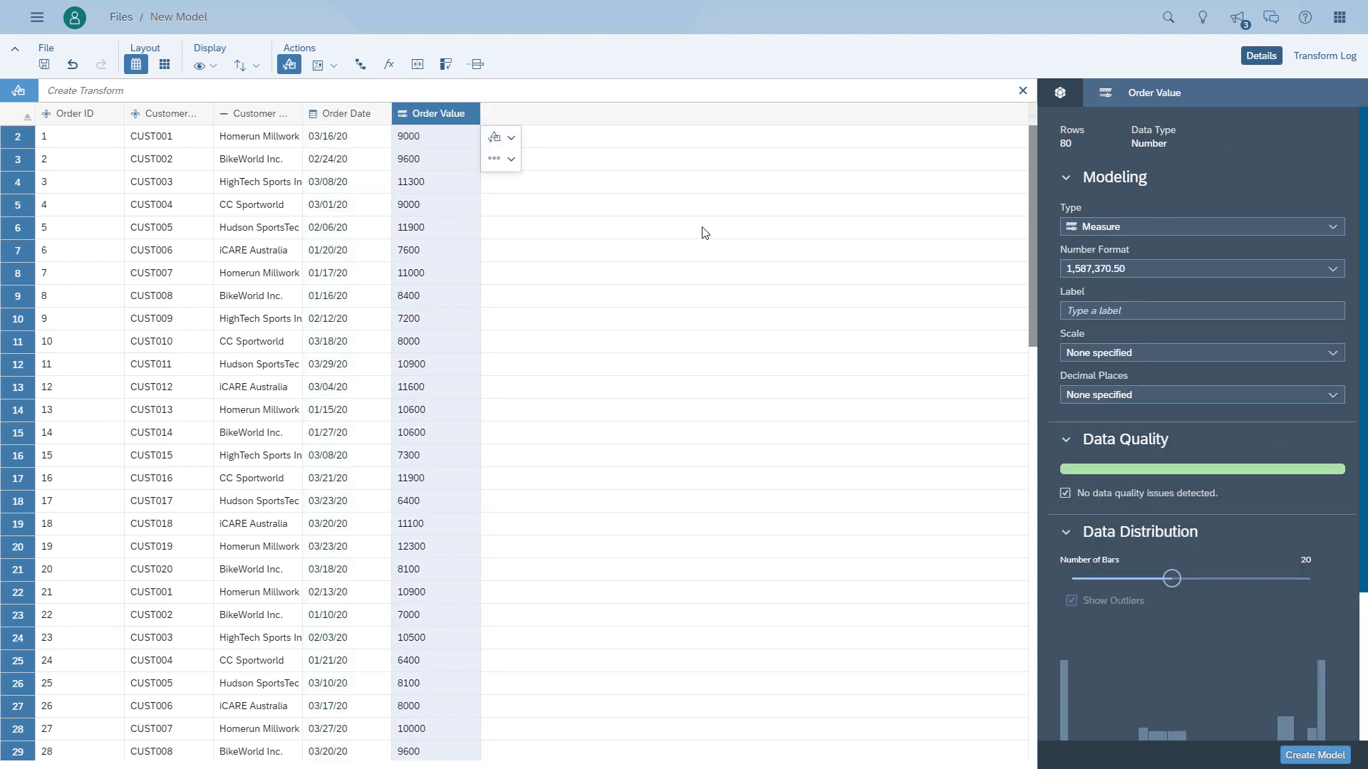
{"action": "left_click", "coordinate": [1318, 754]}
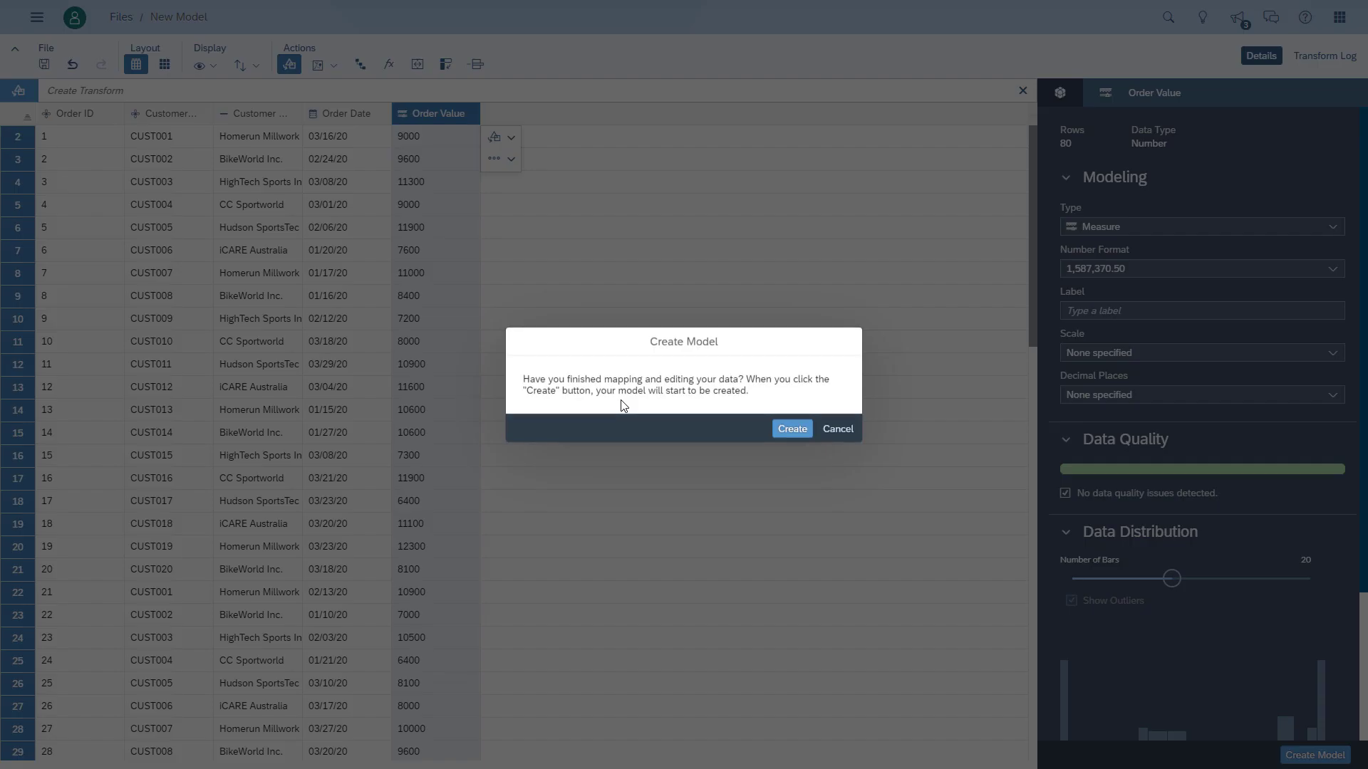
Save the model as 'Orders by Customer', using the same text as its description
{"action": "left_click", "coordinate": [792, 428]}
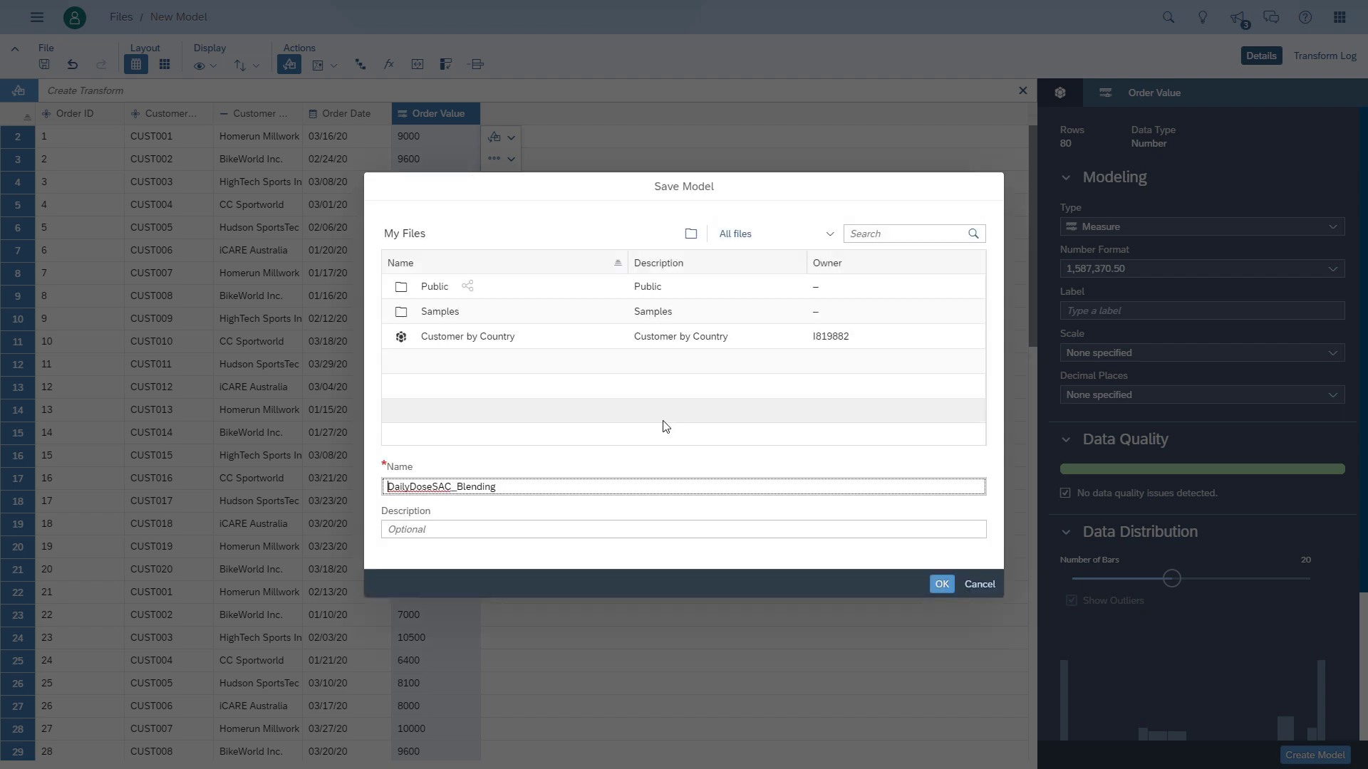
{"action": "key", "text": "ctrl+a"}
{"action": "type", "text": "O"}
{"action": "key", "text": "ctrl+a"}
{"action": "key", "text": "ctrl+c"}
{"action": "key", "text": "Tab"}
{"action": "key", "text": "ctrl+v"}
{"action": "key", "text": "Return"}
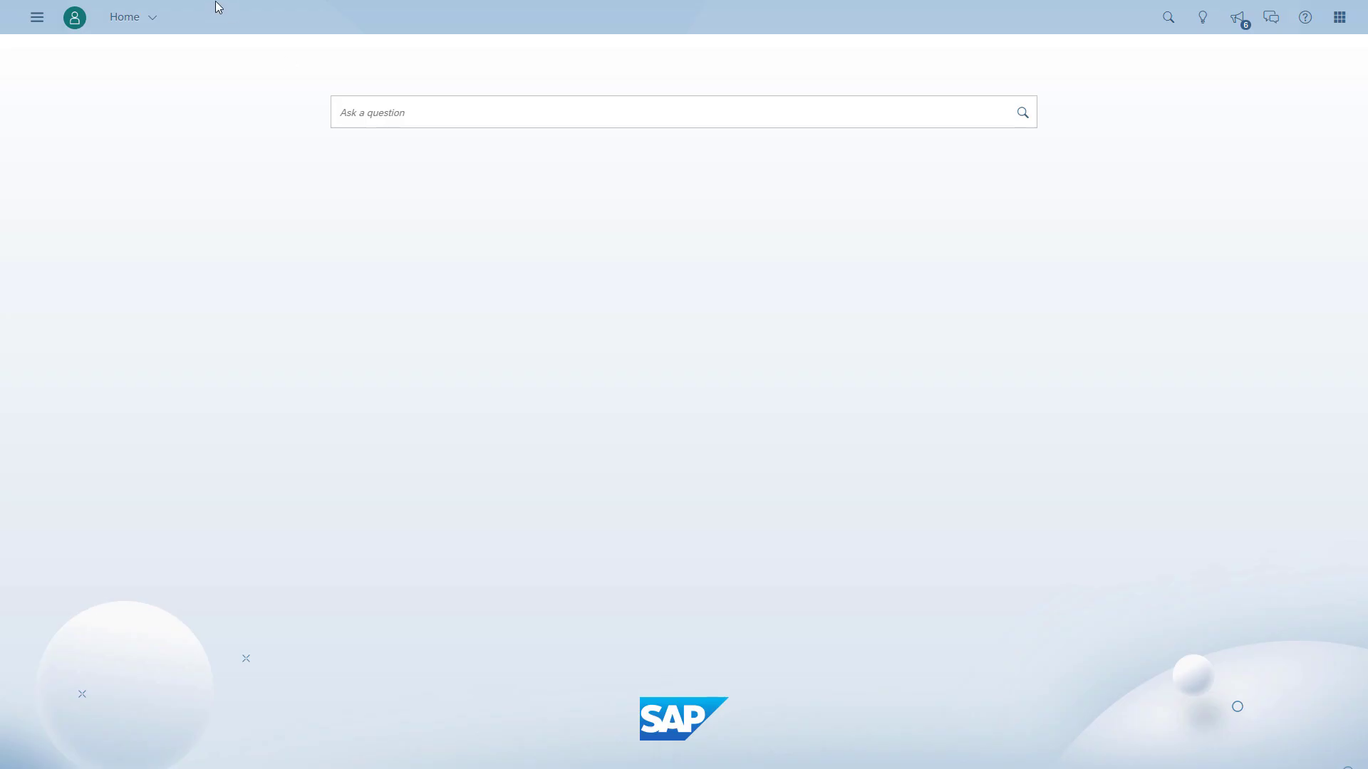
Create a new story starting with a blank canvas page
{"action": "left_click", "coordinate": [37, 17]}
{"action": "left_click", "coordinate": [55, 86]}
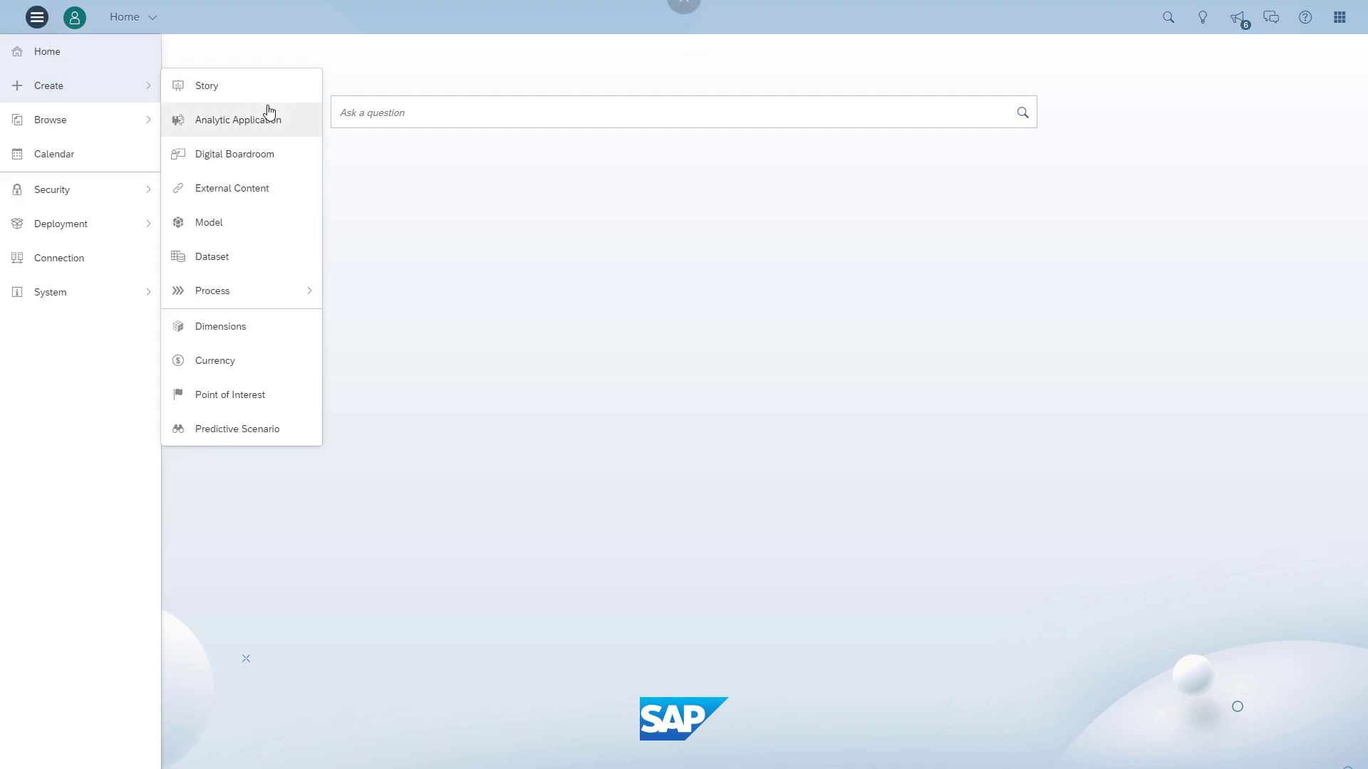
{"action": "left_click", "coordinate": [222, 94]}
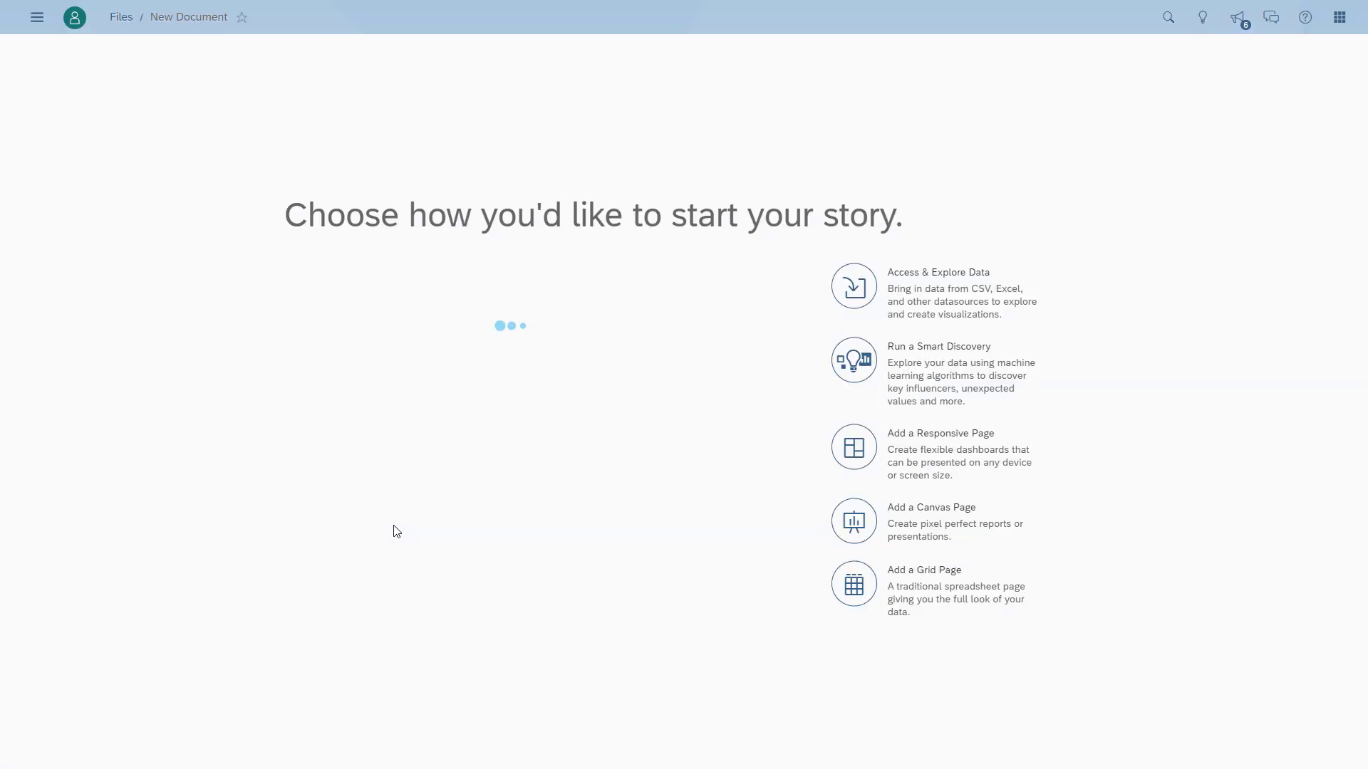
{"action": "left_click", "coordinate": [876, 526]}
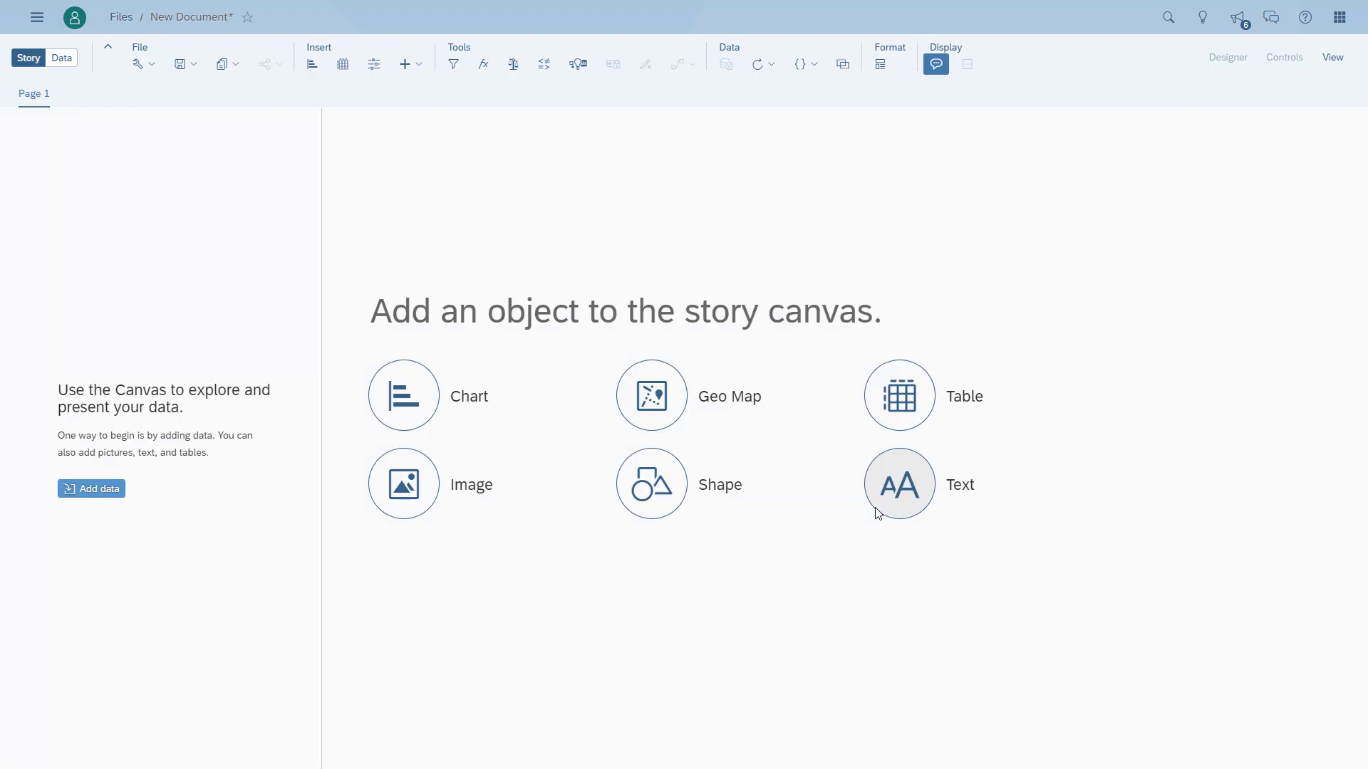
In Link Dimensions, add Customer by Country and Orders by Customer as the two models
{"action": "left_click", "coordinate": [842, 67]}
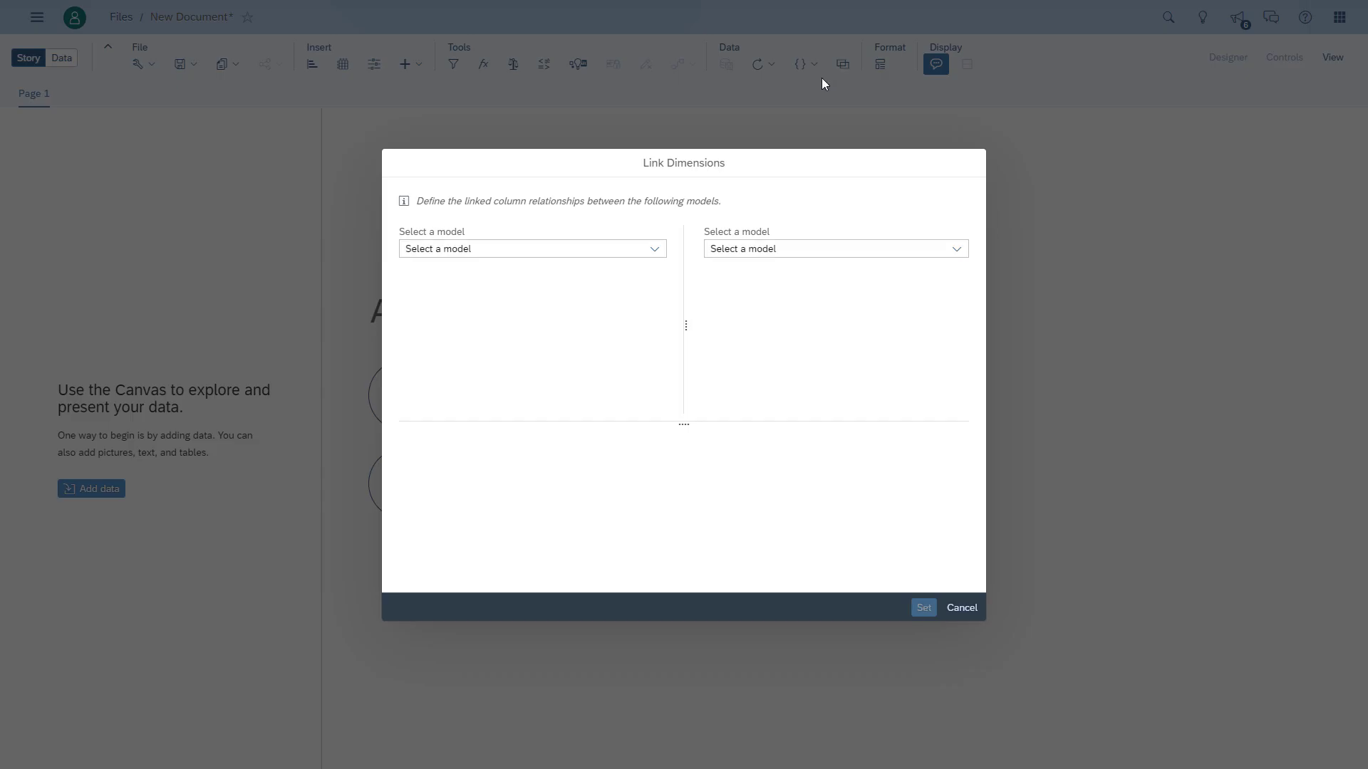
{"action": "left_click", "coordinate": [653, 249]}
{"action": "left_click", "coordinate": [429, 272]}
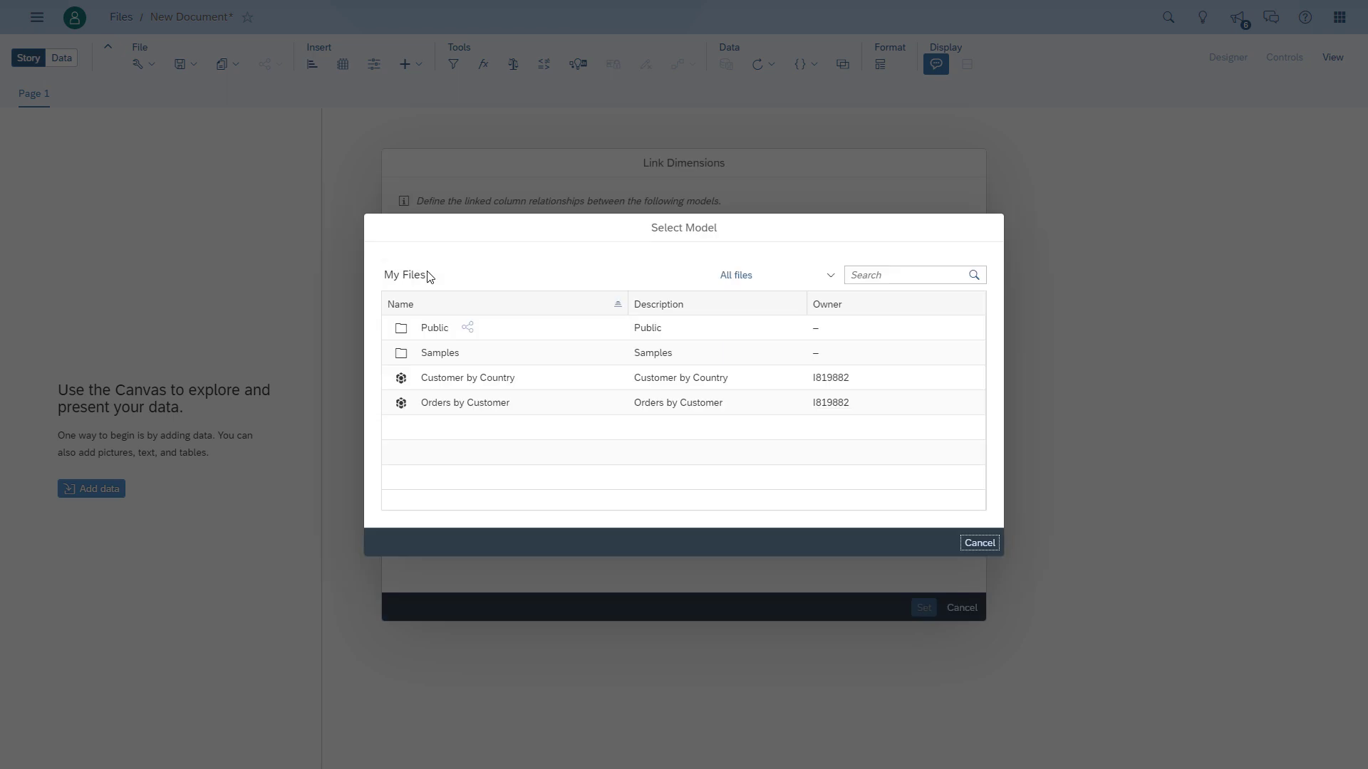
{"action": "left_click", "coordinate": [454, 385]}
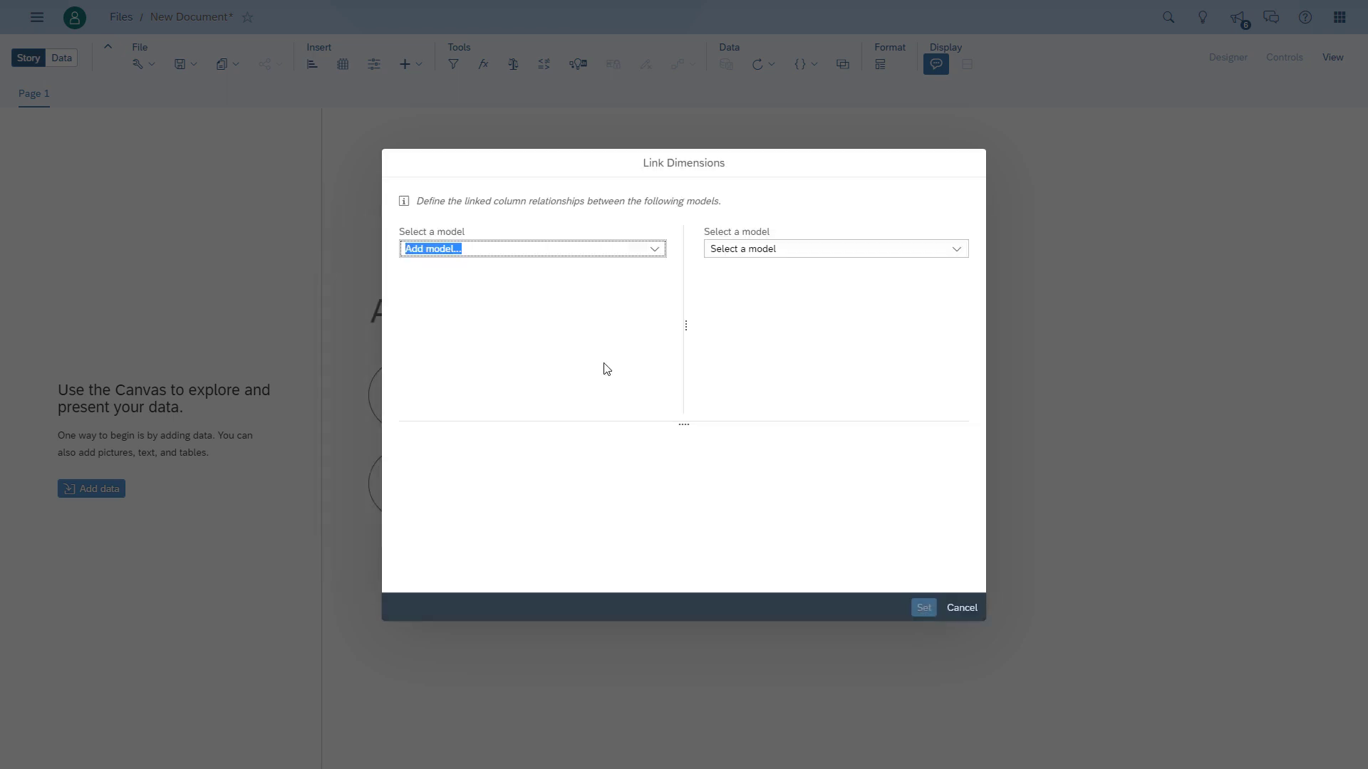
{"action": "left_click", "coordinate": [956, 250]}
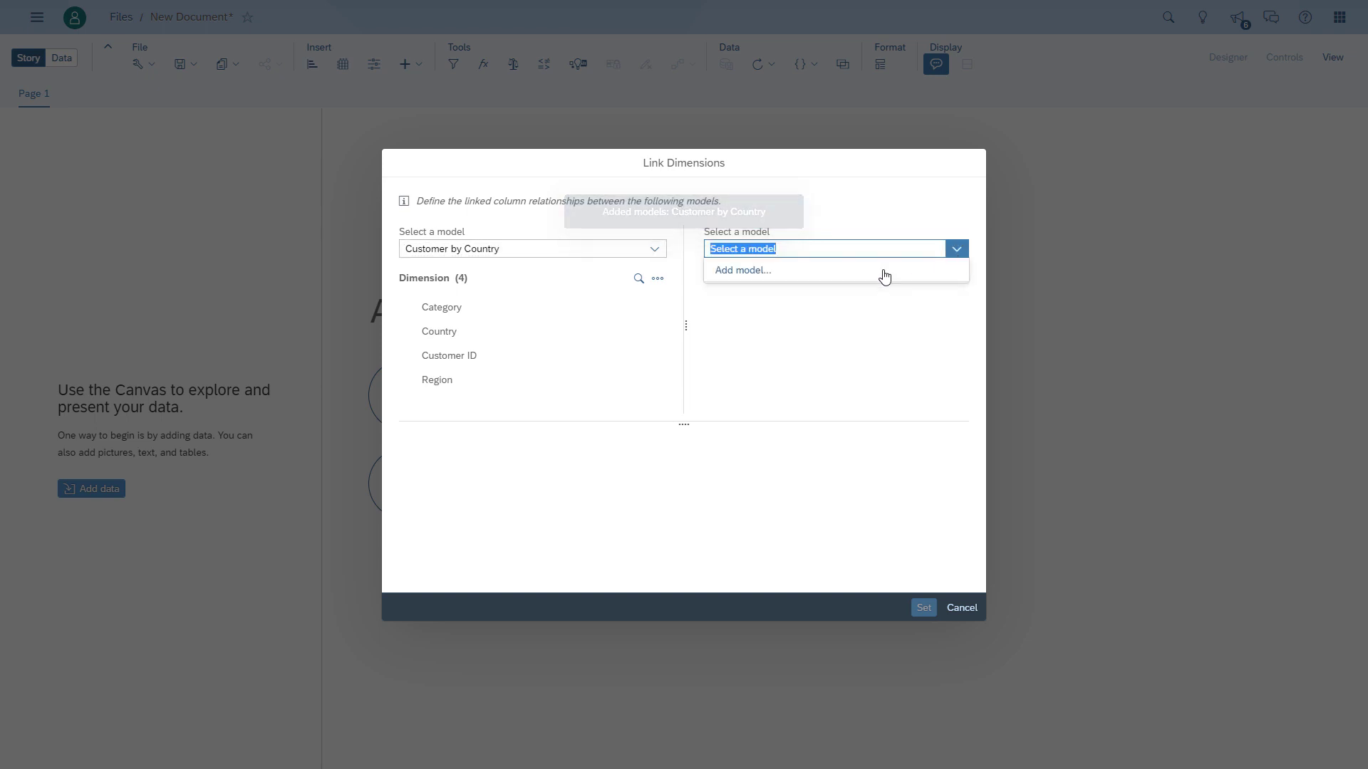
{"action": "left_click", "coordinate": [827, 276]}
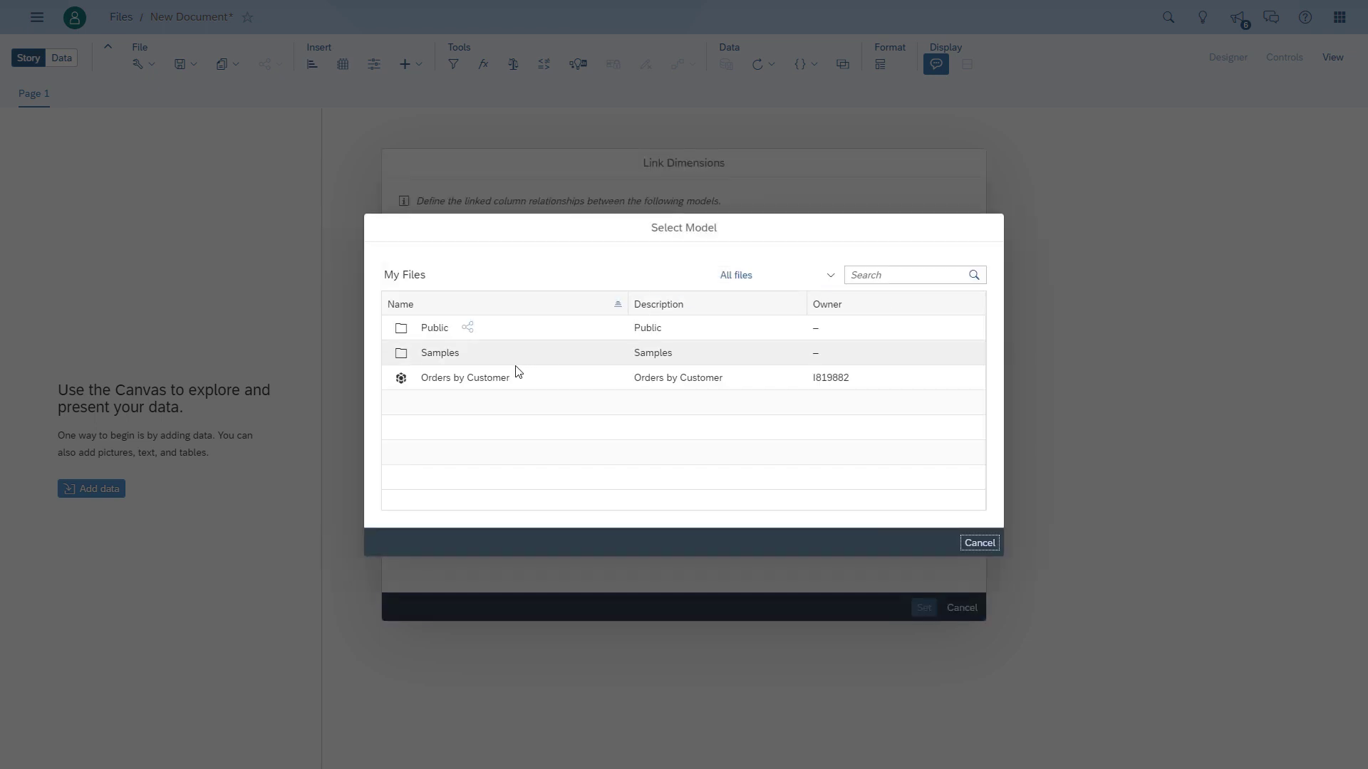
{"action": "left_click", "coordinate": [489, 384]}
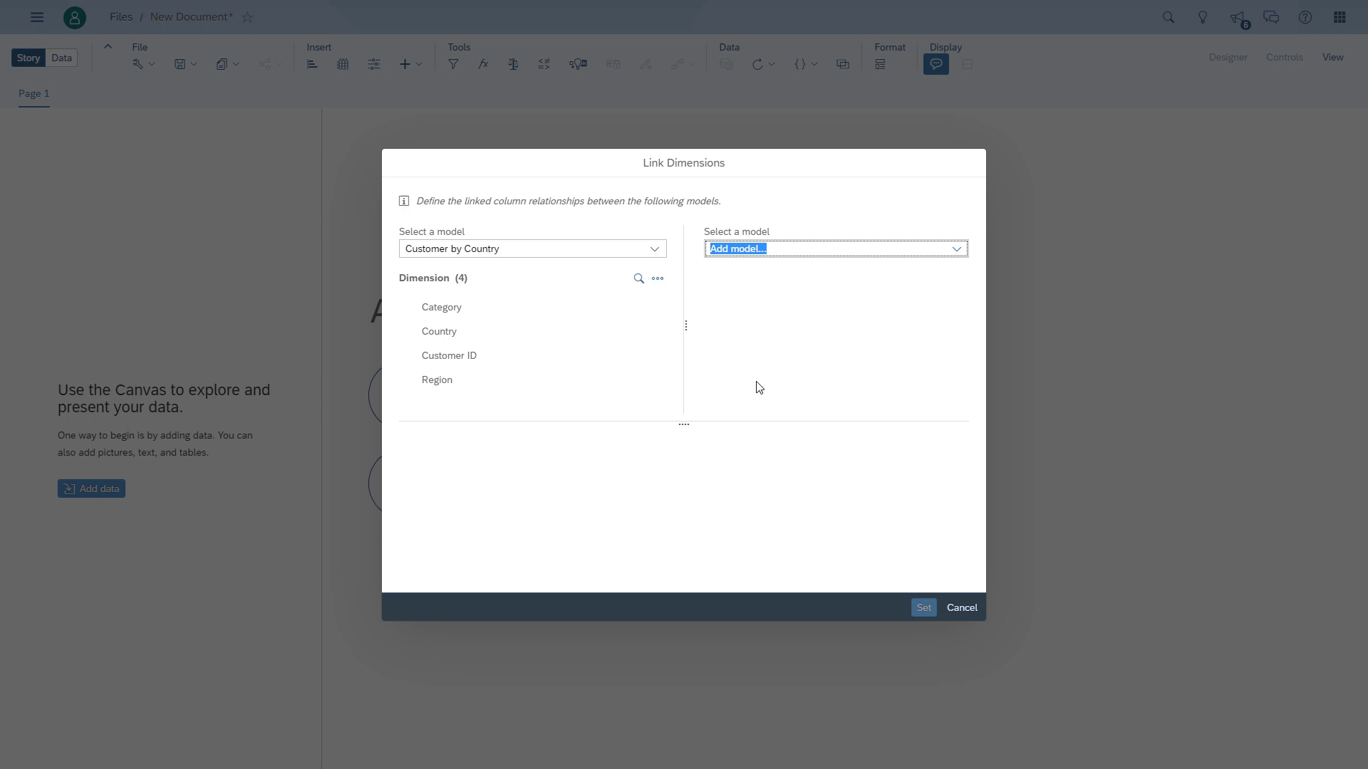
Link Customer ID from both models, matched on ID, and confirm the link
{"action": "left_click", "coordinate": [475, 359]}
{"action": "mouse_move", "coordinate": [620, 364]}
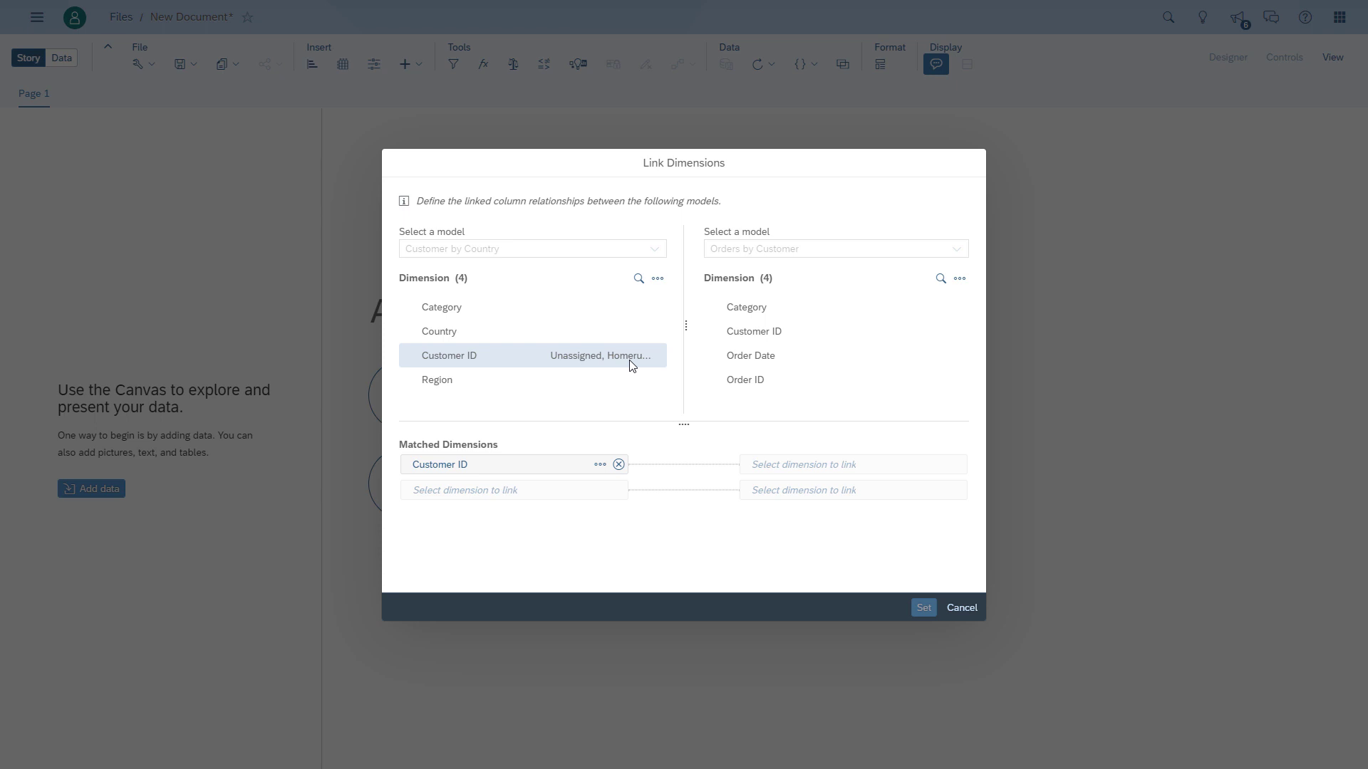
{"action": "left_click", "coordinate": [658, 278]}
{"action": "mouse_move", "coordinate": [656, 305]}
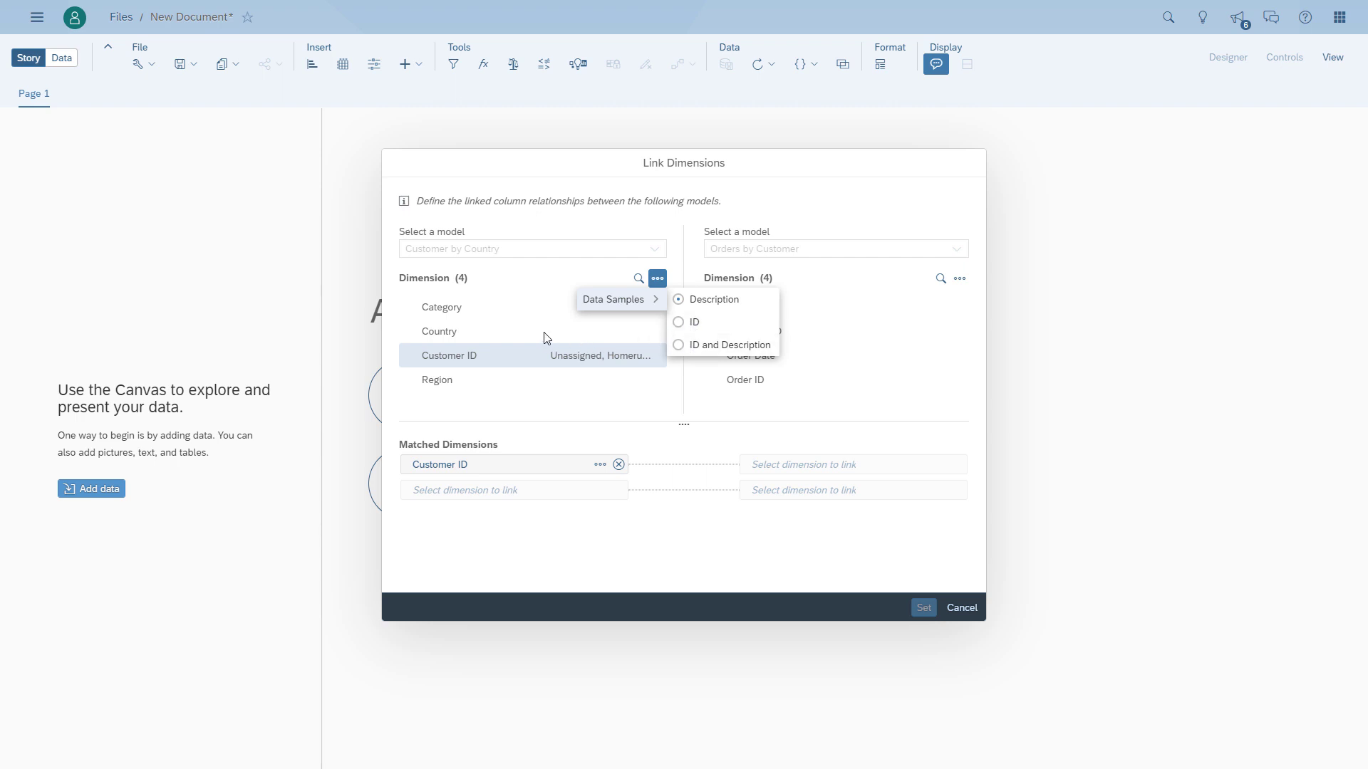
{"action": "key", "text": "Escape"}
{"action": "mouse_move", "coordinate": [546, 336]}
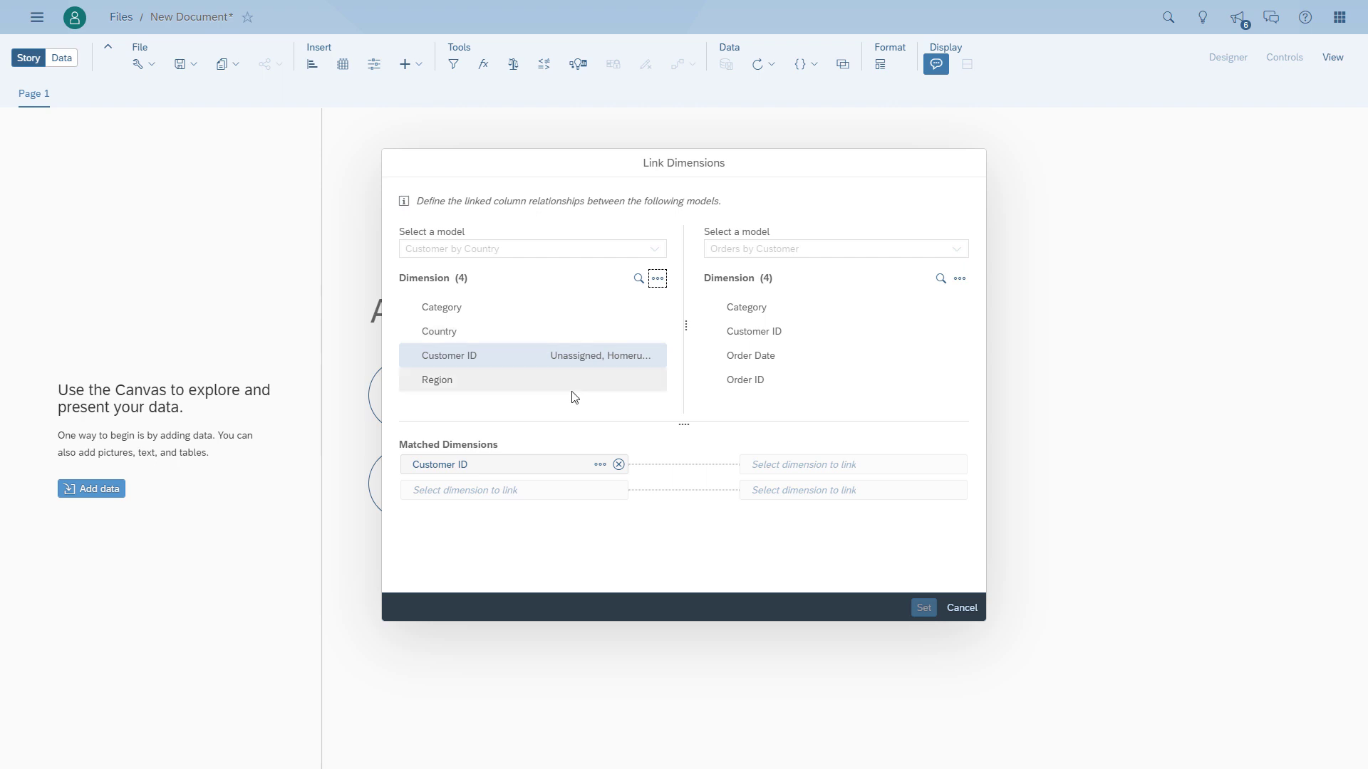
{"action": "left_click", "coordinate": [756, 332]}
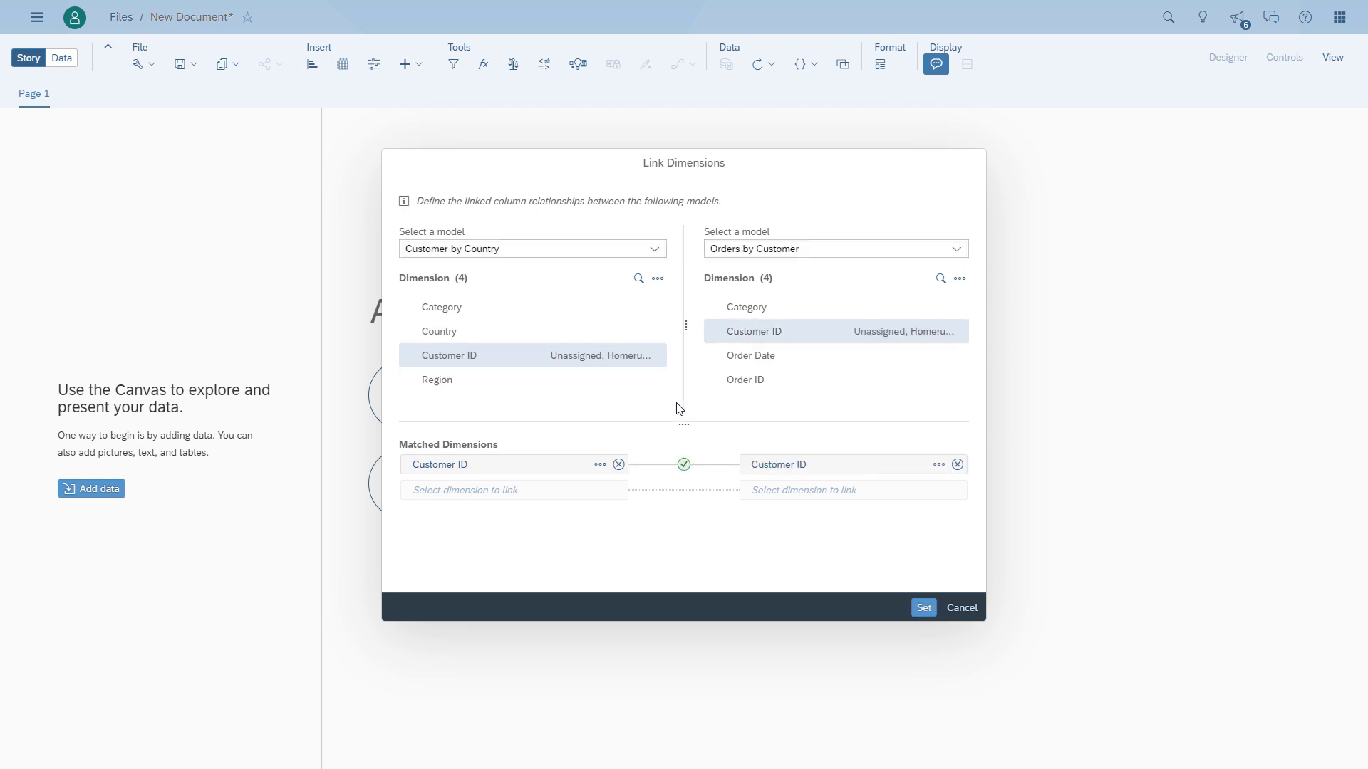
{"action": "left_click", "coordinate": [600, 464]}
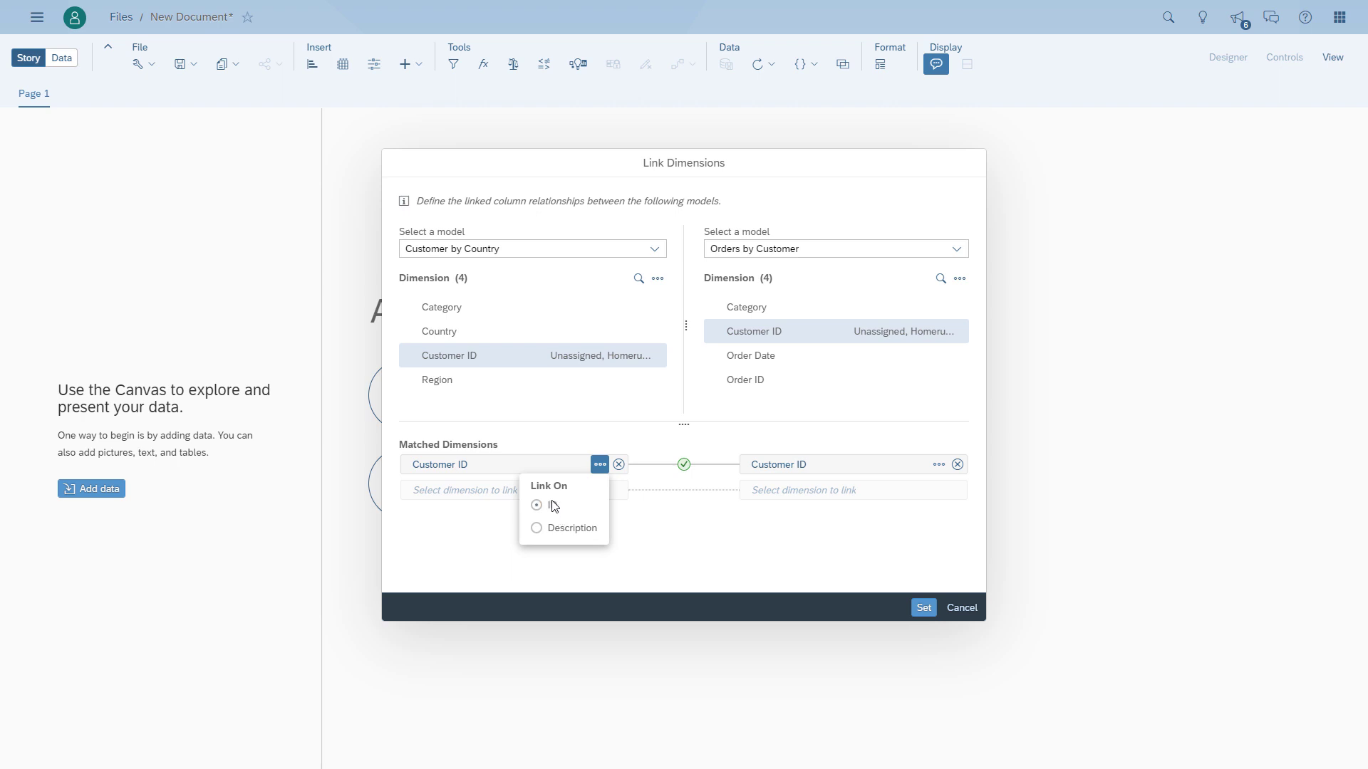
{"action": "left_click", "coordinate": [555, 506]}
{"action": "left_click", "coordinate": [938, 465]}
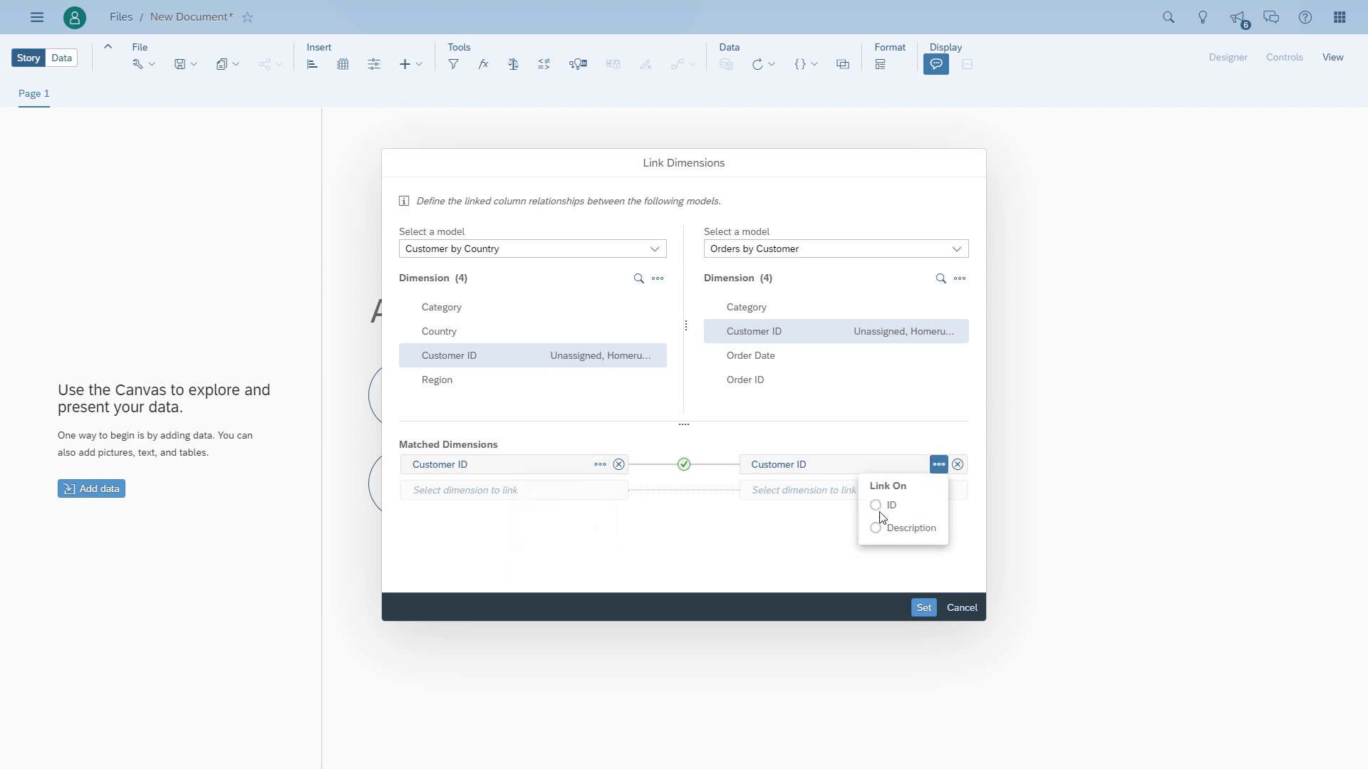
{"action": "left_click", "coordinate": [877, 507]}
{"action": "left_click", "coordinate": [921, 610]}
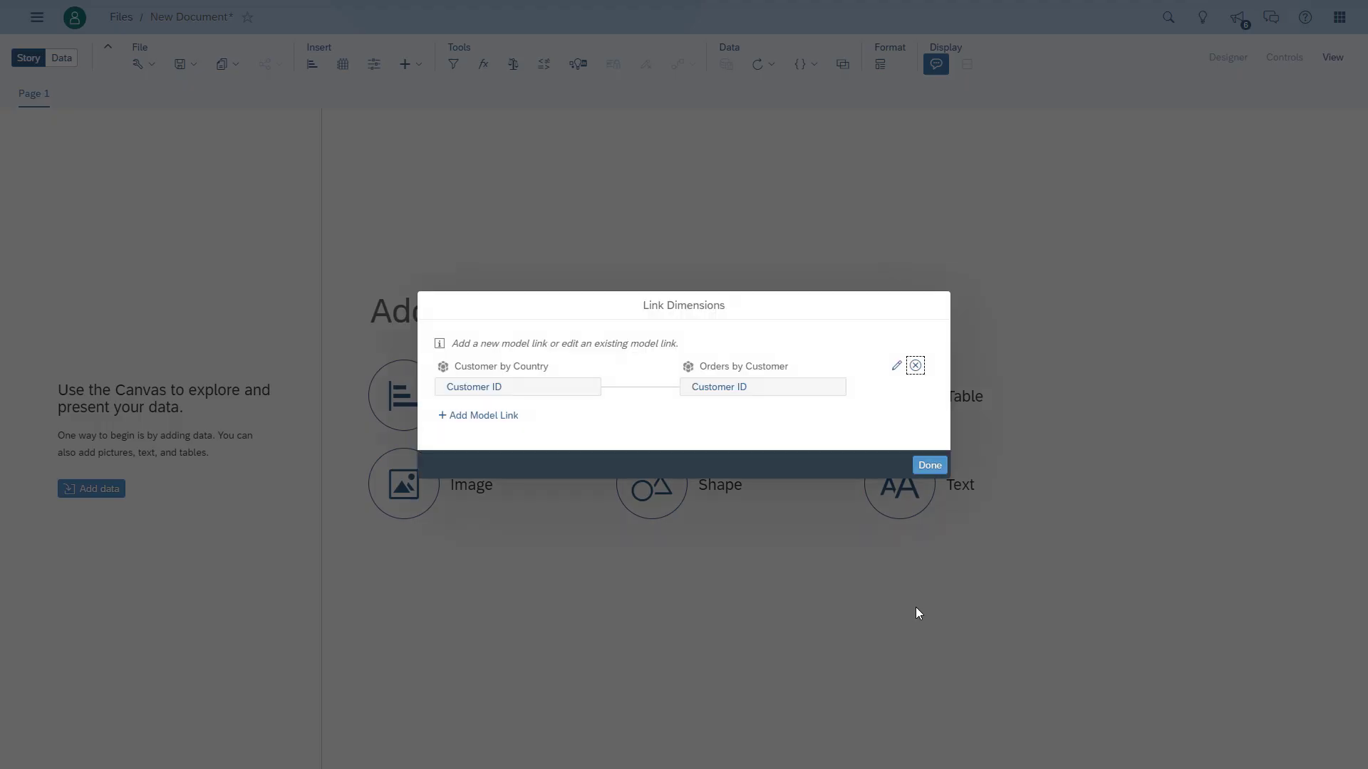
Return to the canvas and add an enlarged chart
{"action": "left_click", "coordinate": [930, 465]}
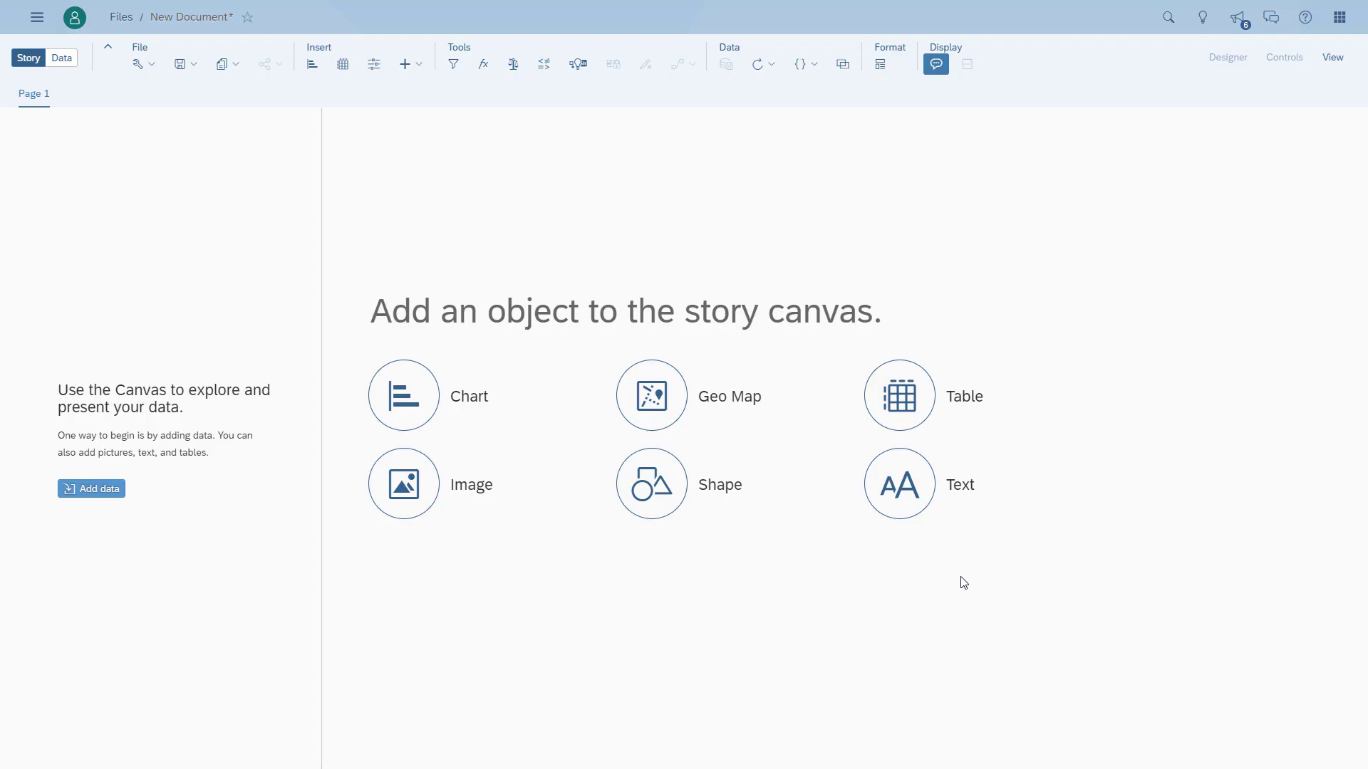
{"action": "left_click", "coordinate": [449, 427]}
{"action": "left_click_drag", "start_coordinate": [273, 382], "coordinate": [478, 539]}
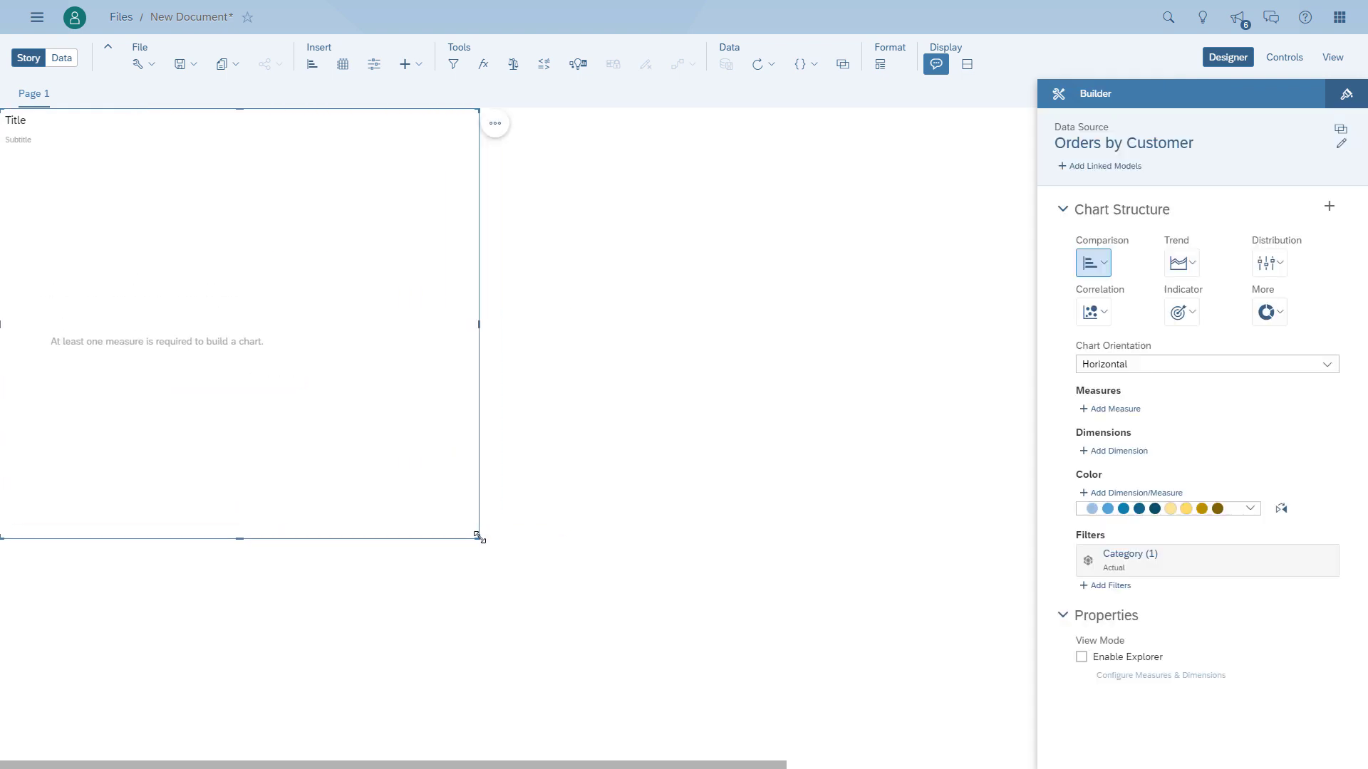
Set the chart's data source to Customer by Country and add Orders by Customer as linked model
{"action": "left_click", "coordinate": [1341, 143]}
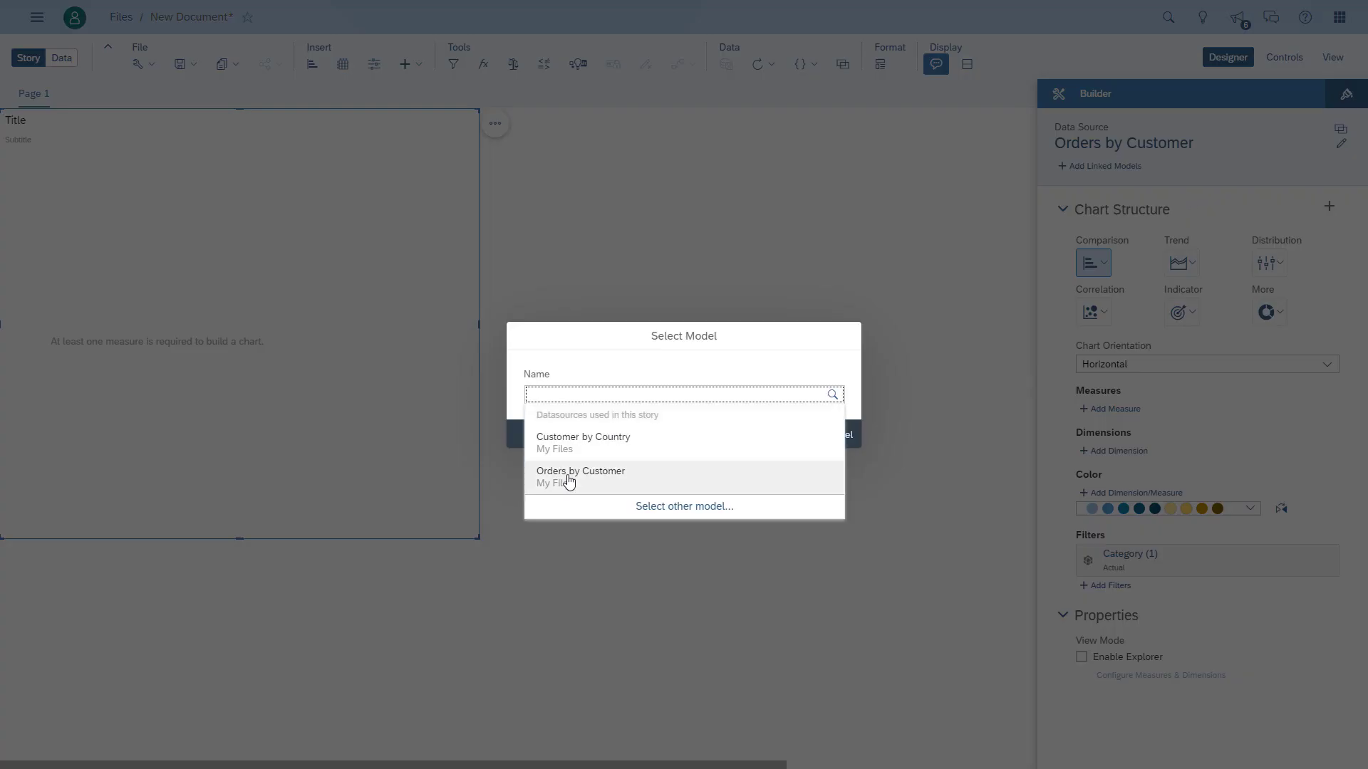
{"action": "left_click", "coordinate": [575, 446]}
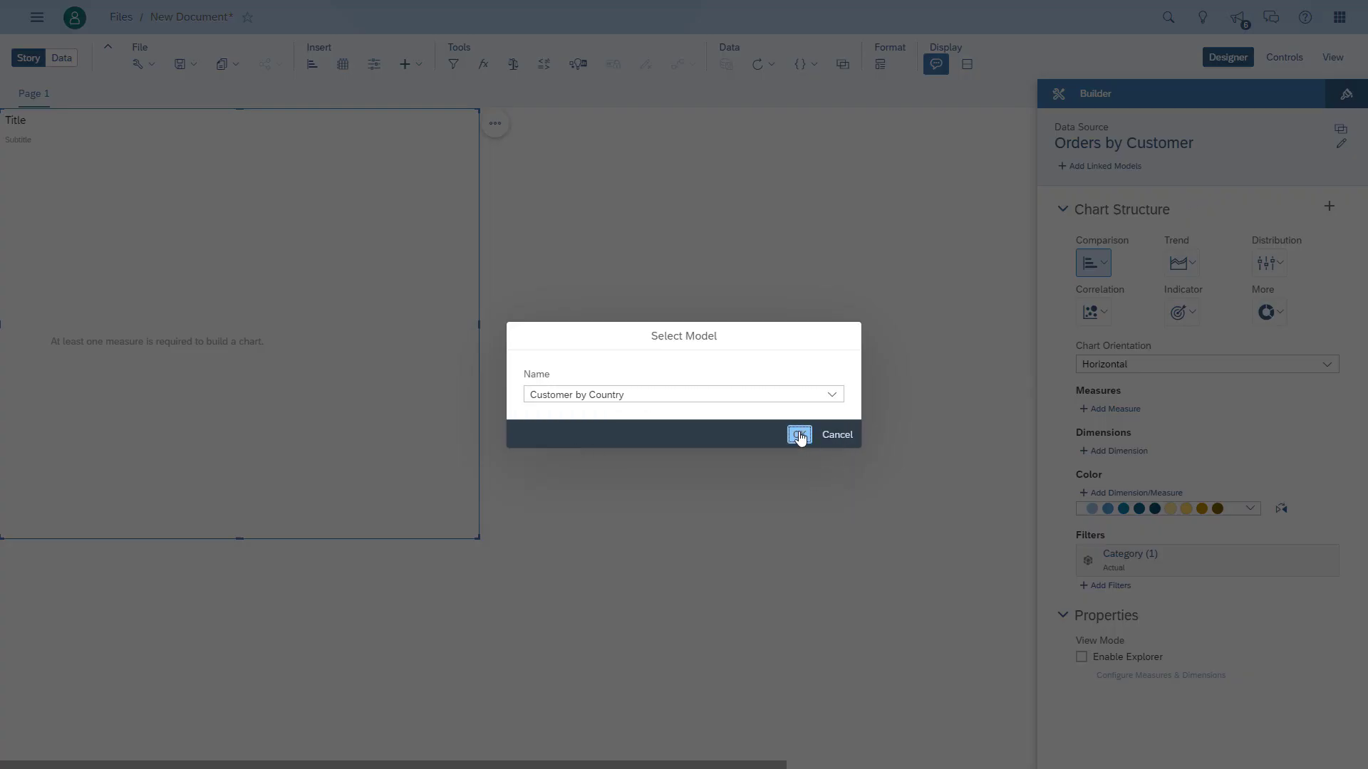
{"action": "left_click", "coordinate": [799, 436]}
{"action": "left_click", "coordinate": [1112, 168]}
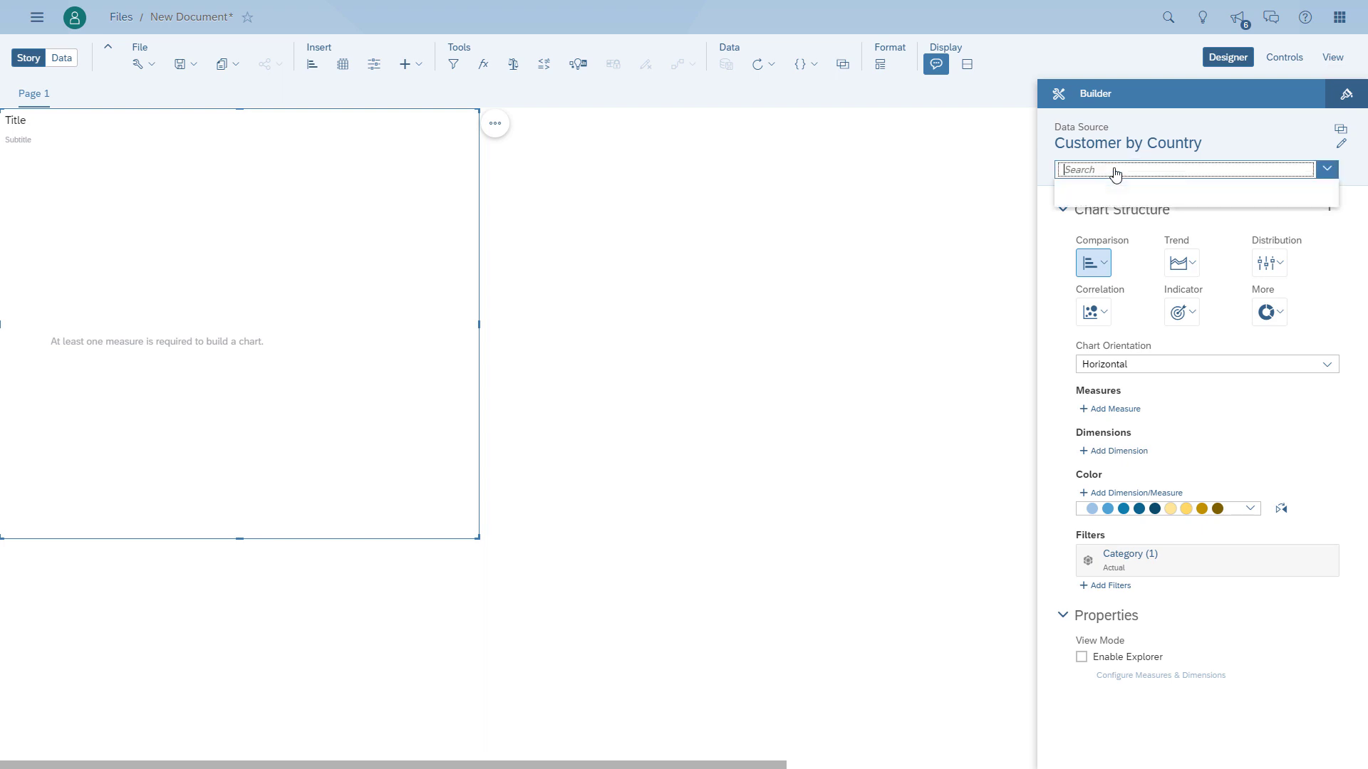
{"action": "left_click", "coordinate": [1118, 190]}
Use Customer ID from Customer by Country as the chart's dimension
{"action": "left_click", "coordinate": [1042, 254]}
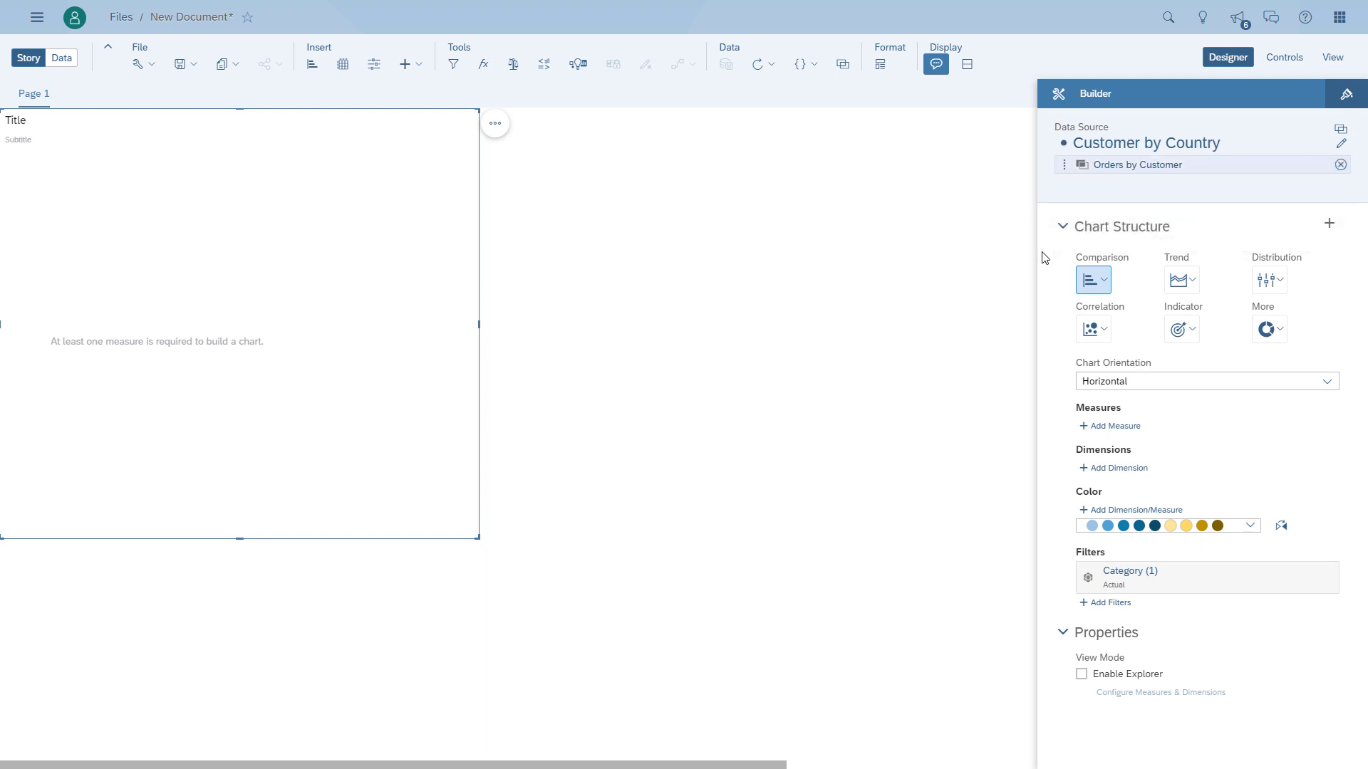
{"action": "left_click", "coordinate": [1124, 468]}
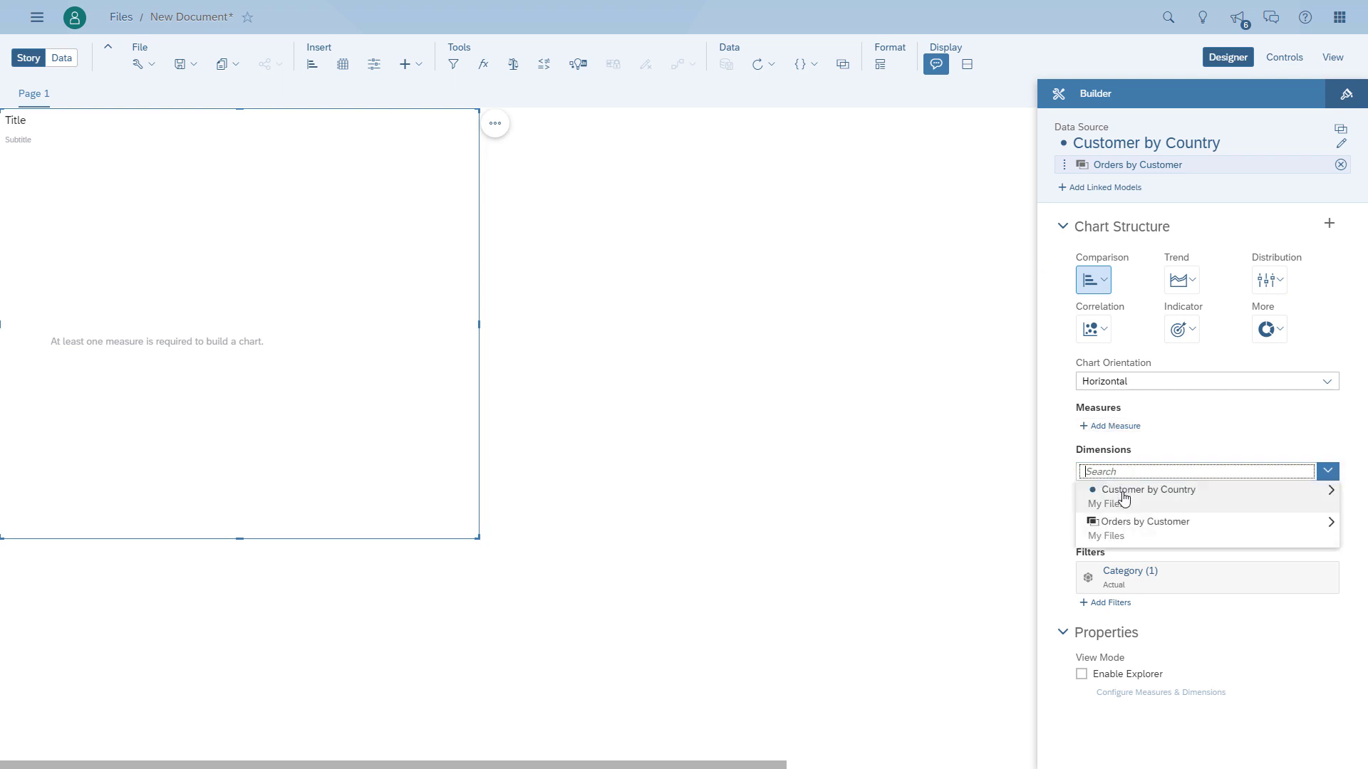
{"action": "left_click", "coordinate": [1122, 493]}
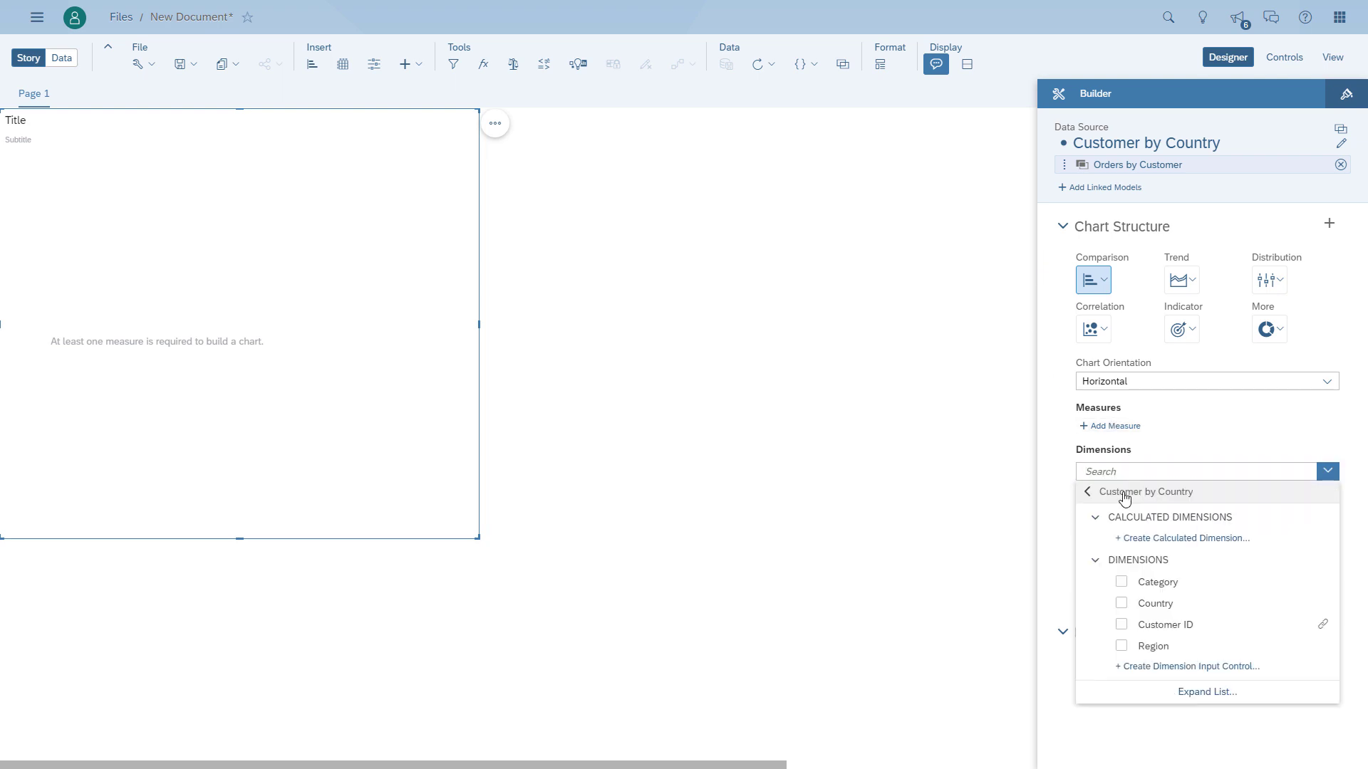
{"action": "left_click", "coordinate": [1159, 625]}
{"action": "left_click", "coordinate": [1052, 574]}
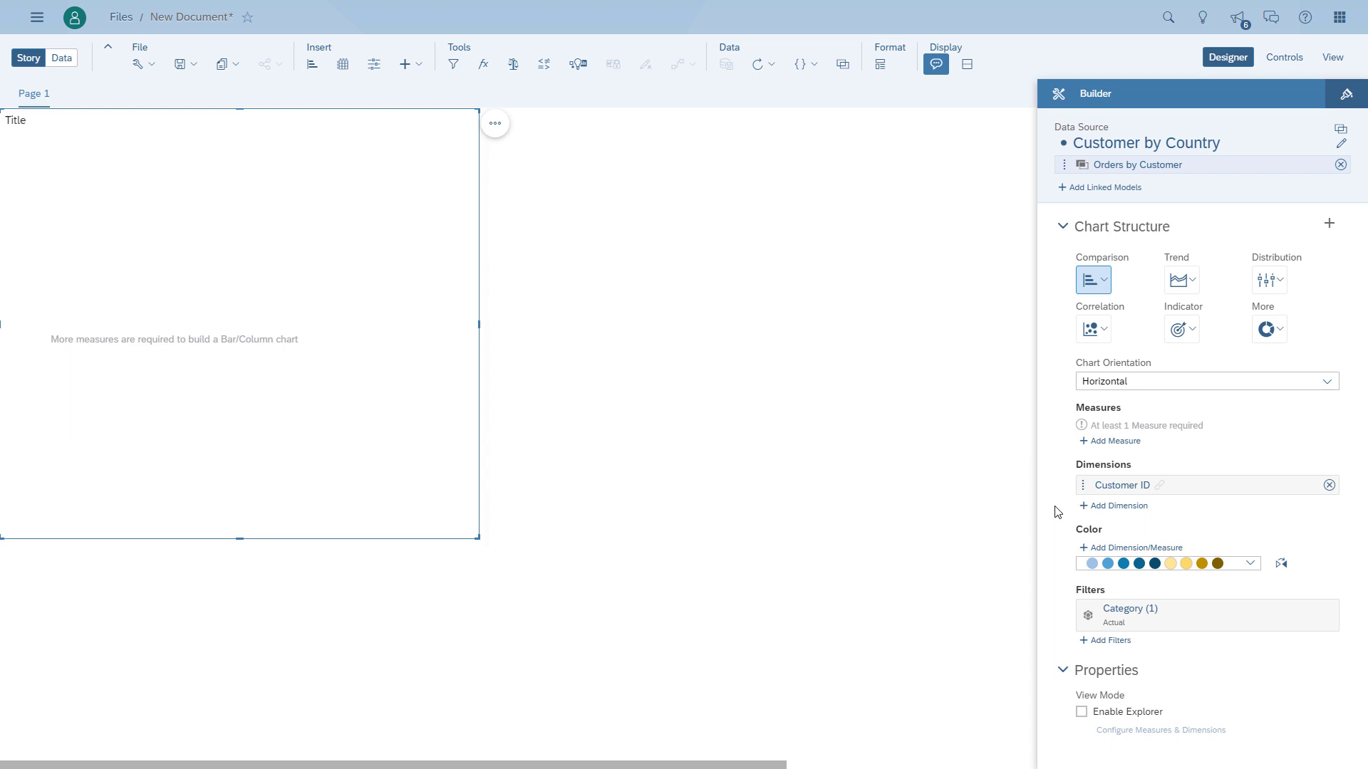
Add Revenue 2019 and Order Value from Orders by Customer as chart measures
{"action": "left_click", "coordinate": [1111, 442]}
{"action": "left_click", "coordinate": [1127, 469]}
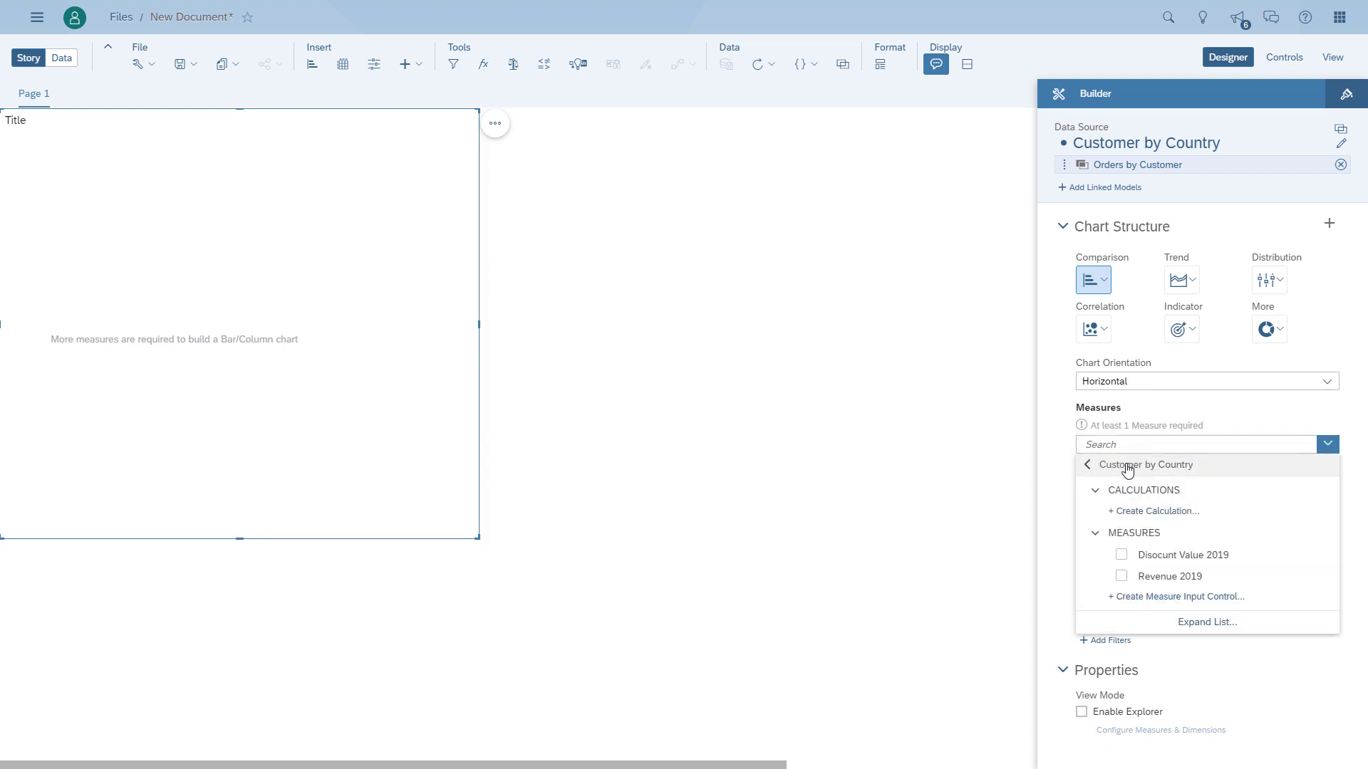
{"action": "left_click", "coordinate": [1153, 580]}
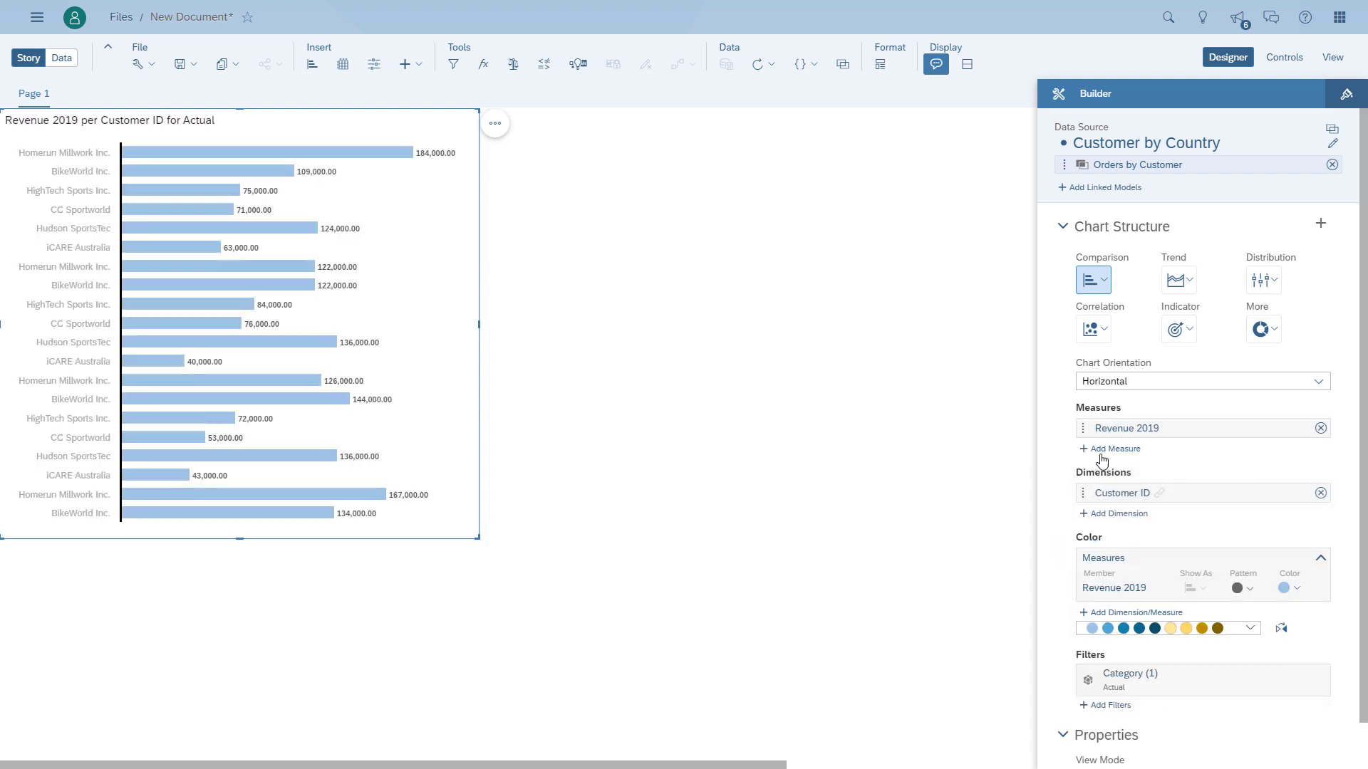
{"action": "left_click", "coordinate": [1101, 449]}
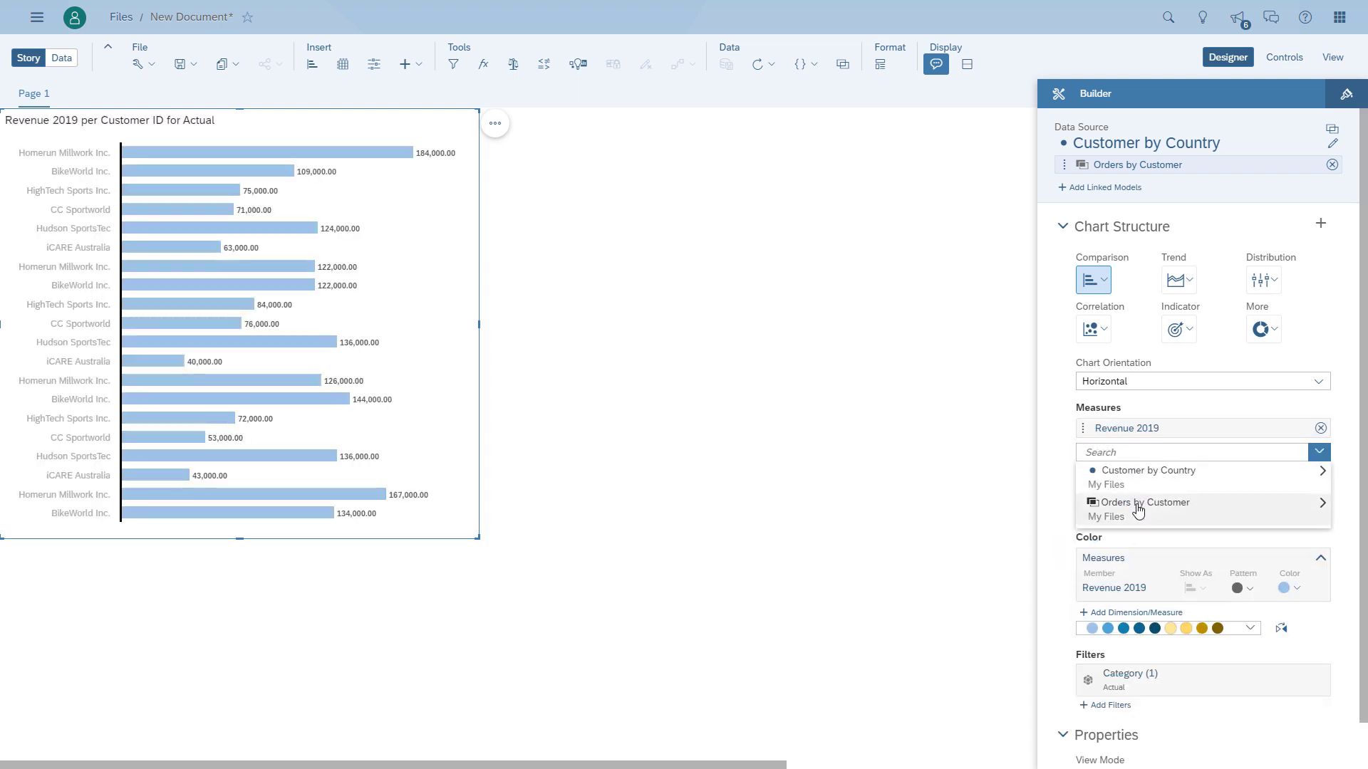
{"action": "left_click", "coordinate": [1133, 503]}
{"action": "left_click", "coordinate": [1117, 563]}
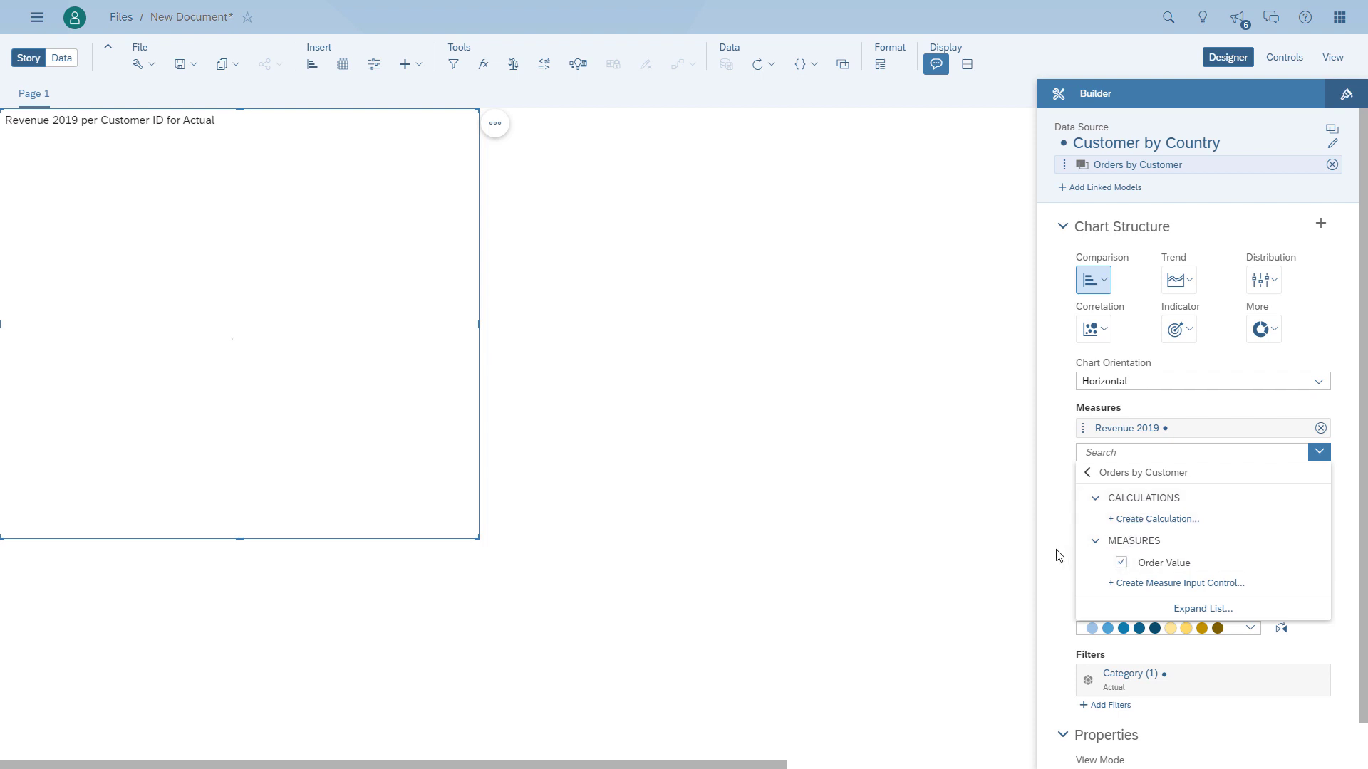
{"action": "left_click", "coordinate": [654, 545]}
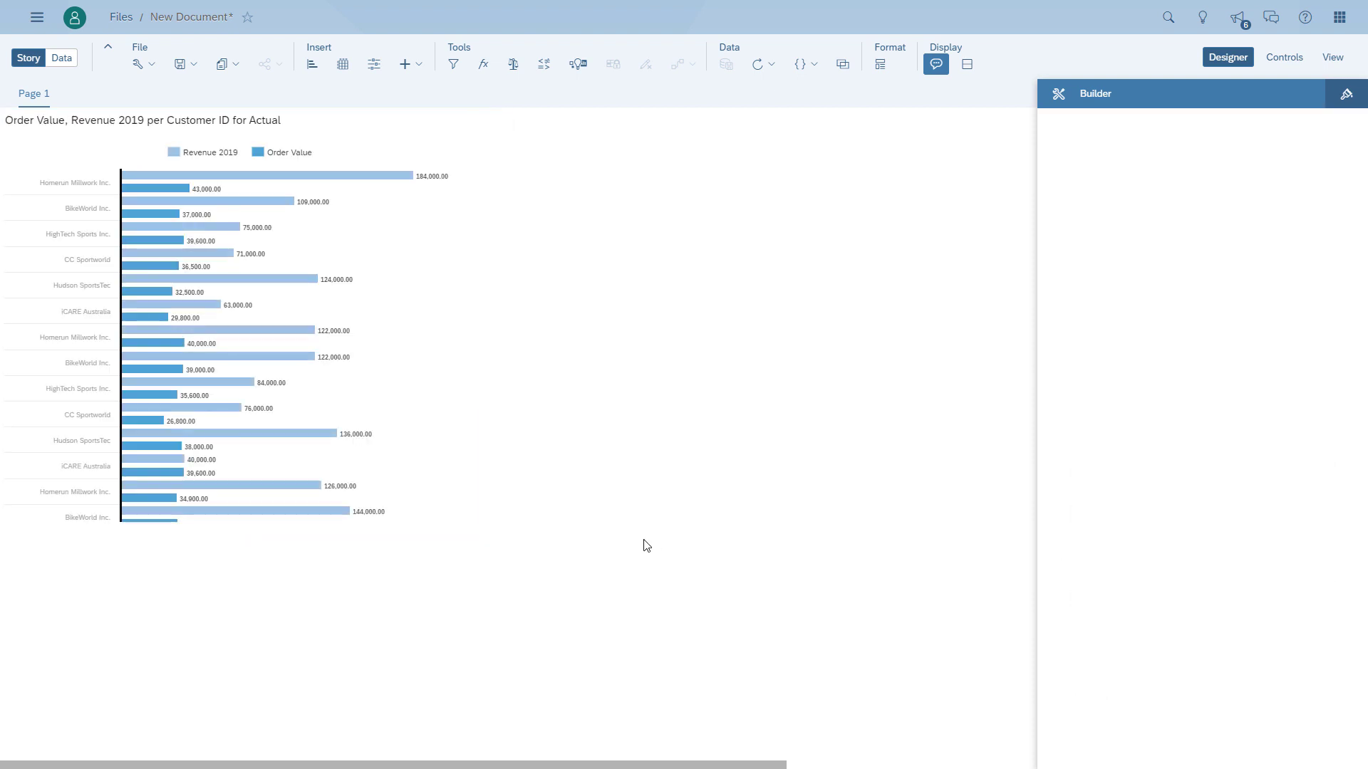
{"action": "left_click", "coordinate": [448, 413]}
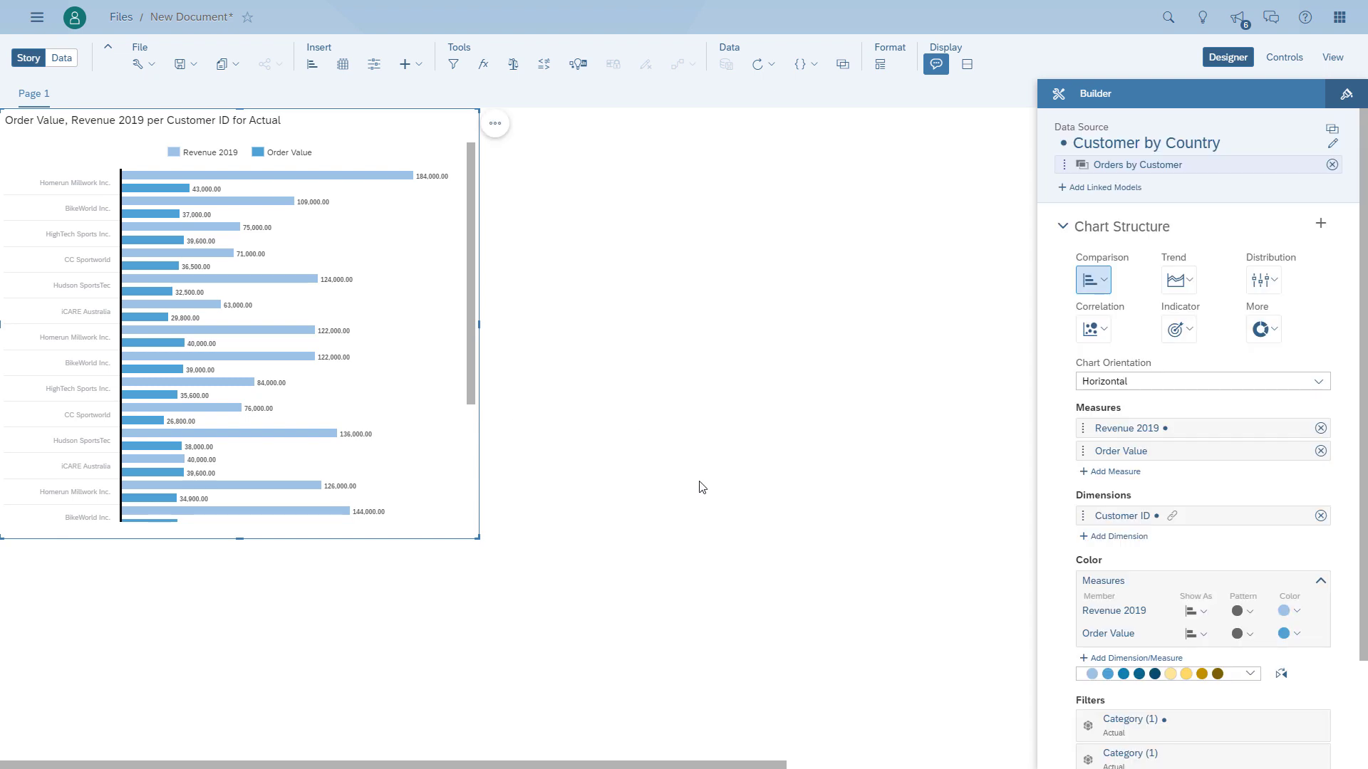
{"action": "left_click", "coordinate": [1311, 171]}
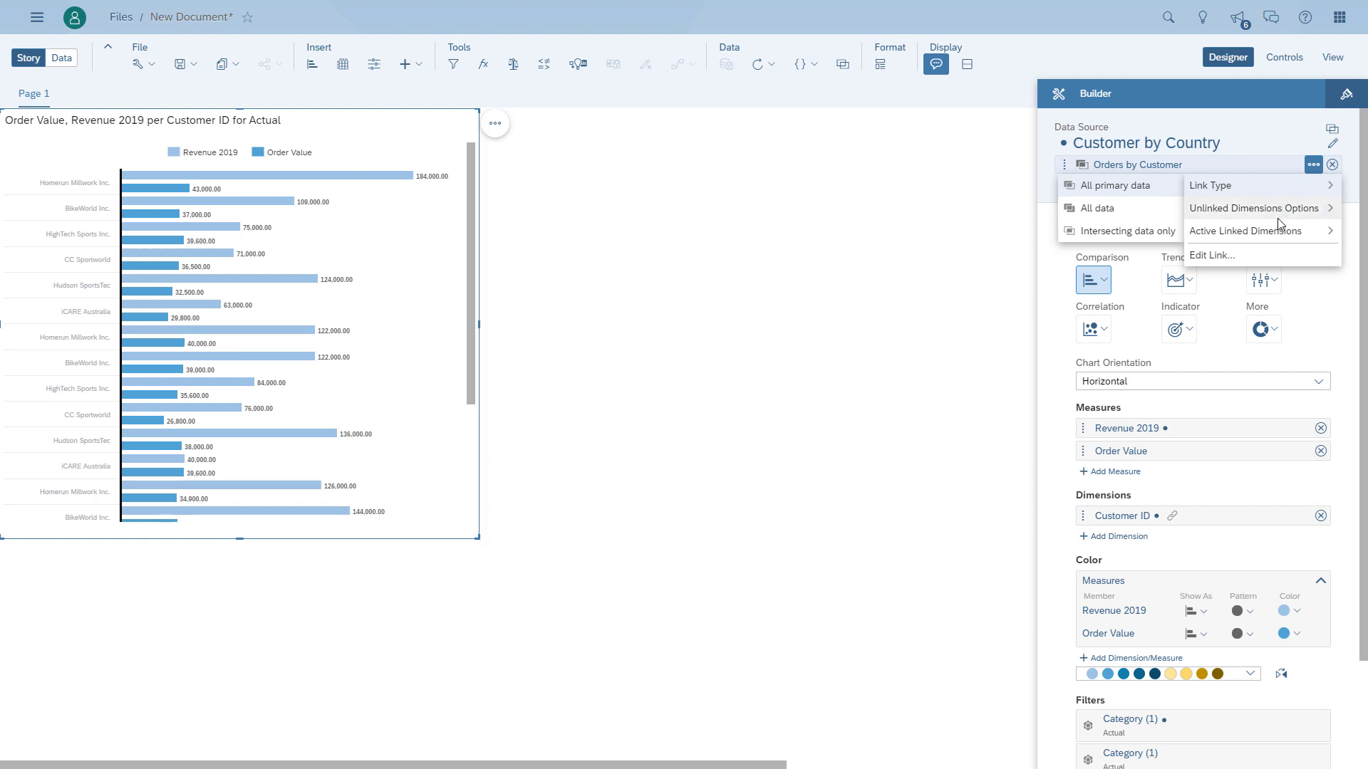
{"action": "mouse_move", "coordinate": [1280, 231]}
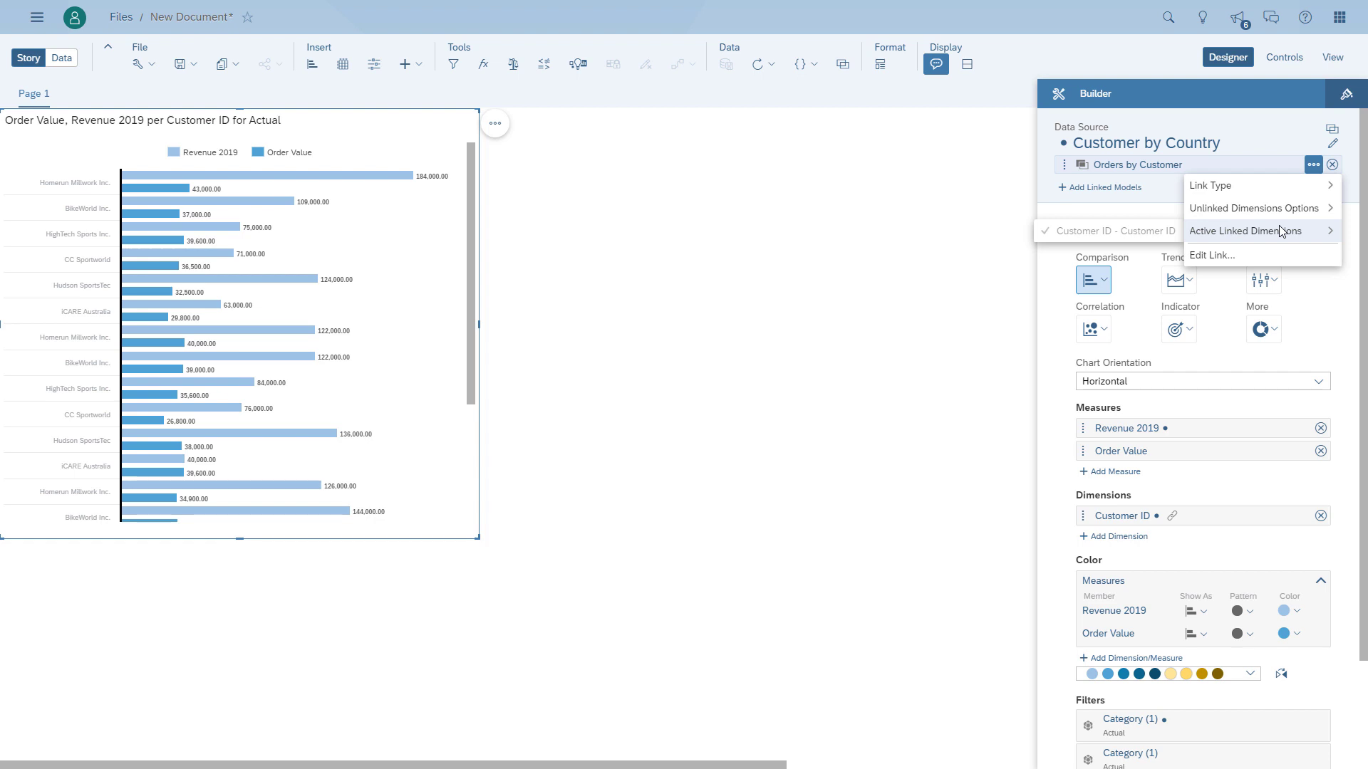
{"action": "left_click", "coordinate": [1056, 279]}
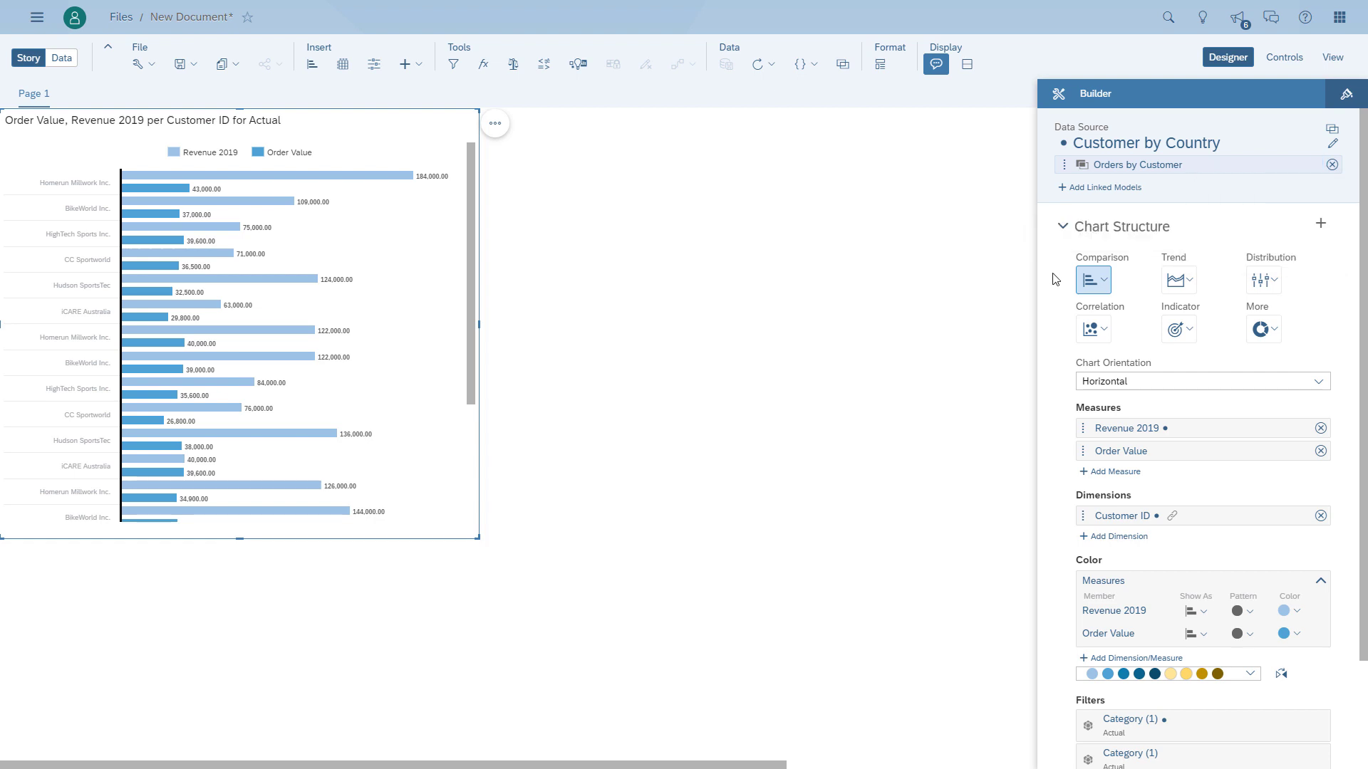
Insert an enlarged table beside the chart, linked to the Orders by Customer model
{"action": "left_click", "coordinate": [660, 302]}
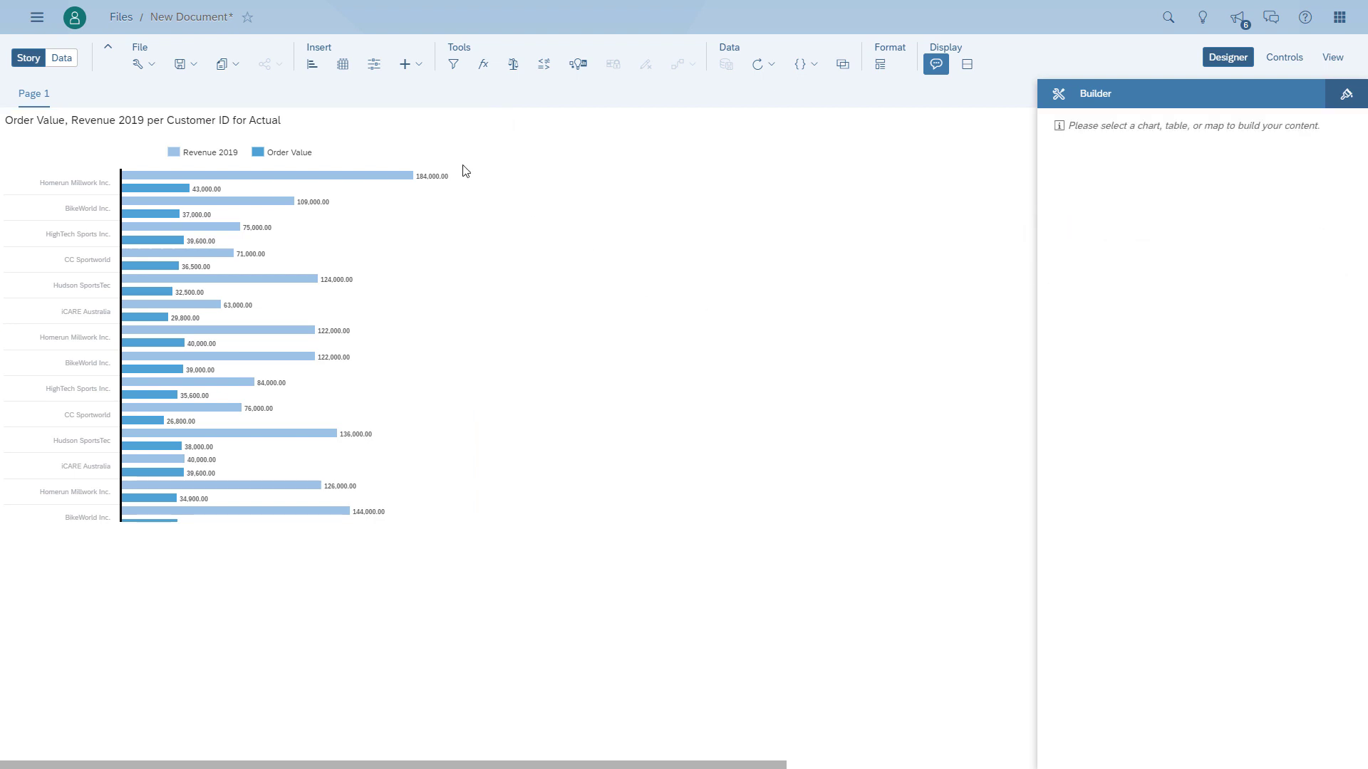
{"action": "left_click", "coordinate": [343, 64]}
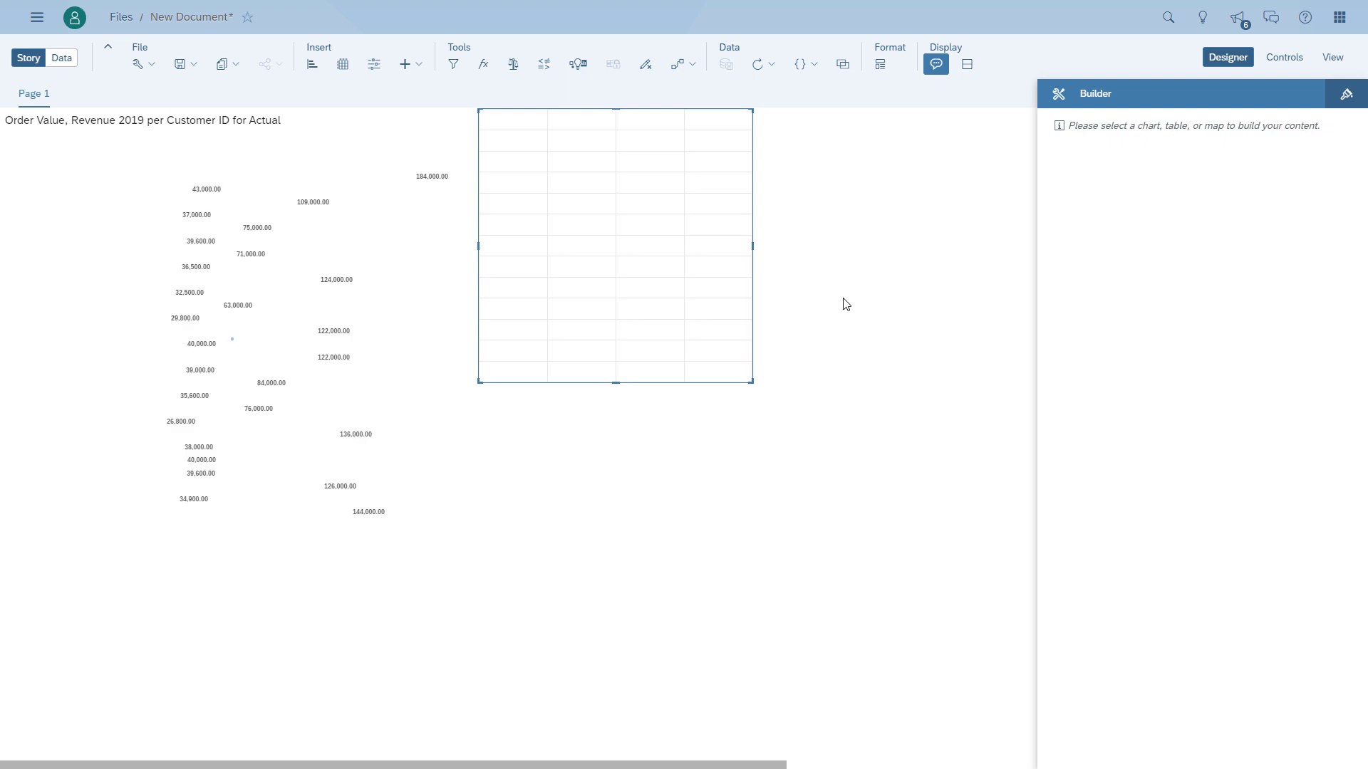
{"action": "left_click_drag", "start_coordinate": [753, 383], "coordinate": [947, 541]}
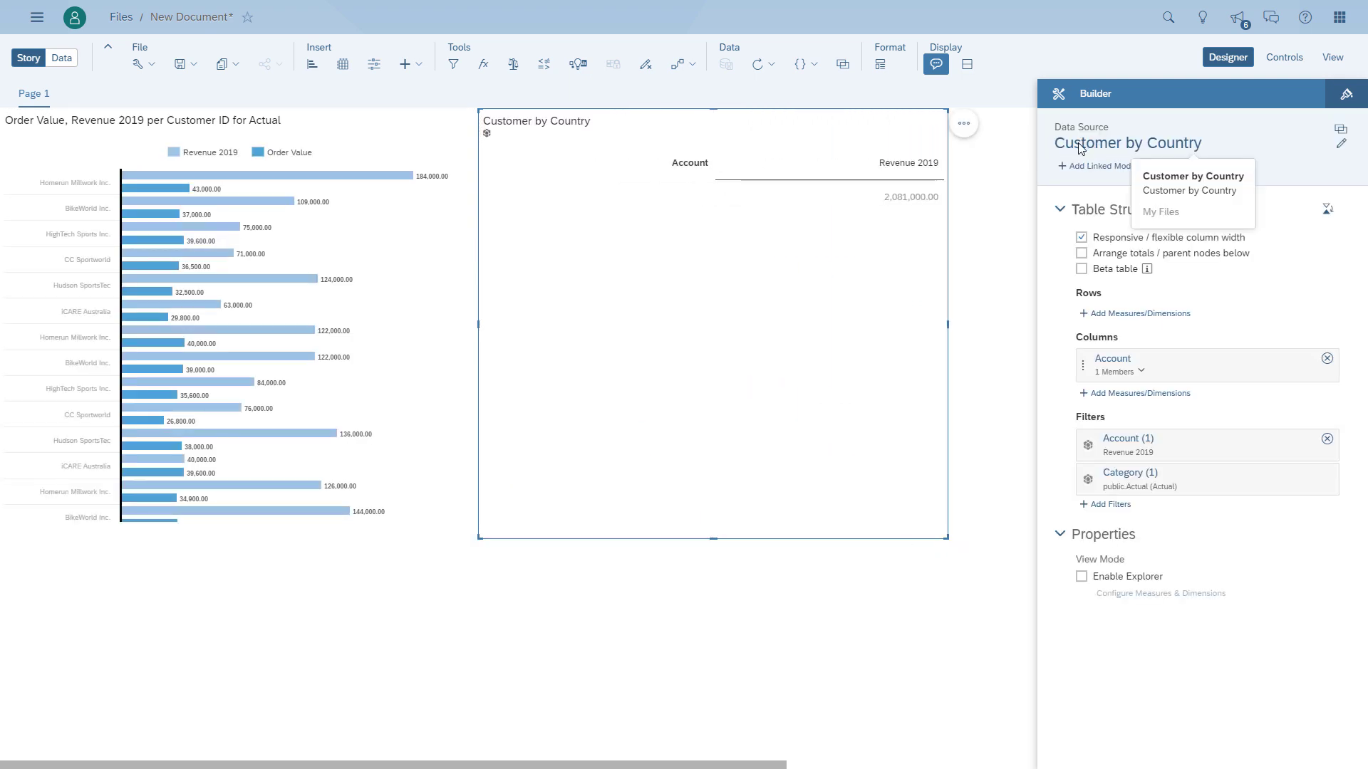
{"action": "left_click", "coordinate": [1092, 167]}
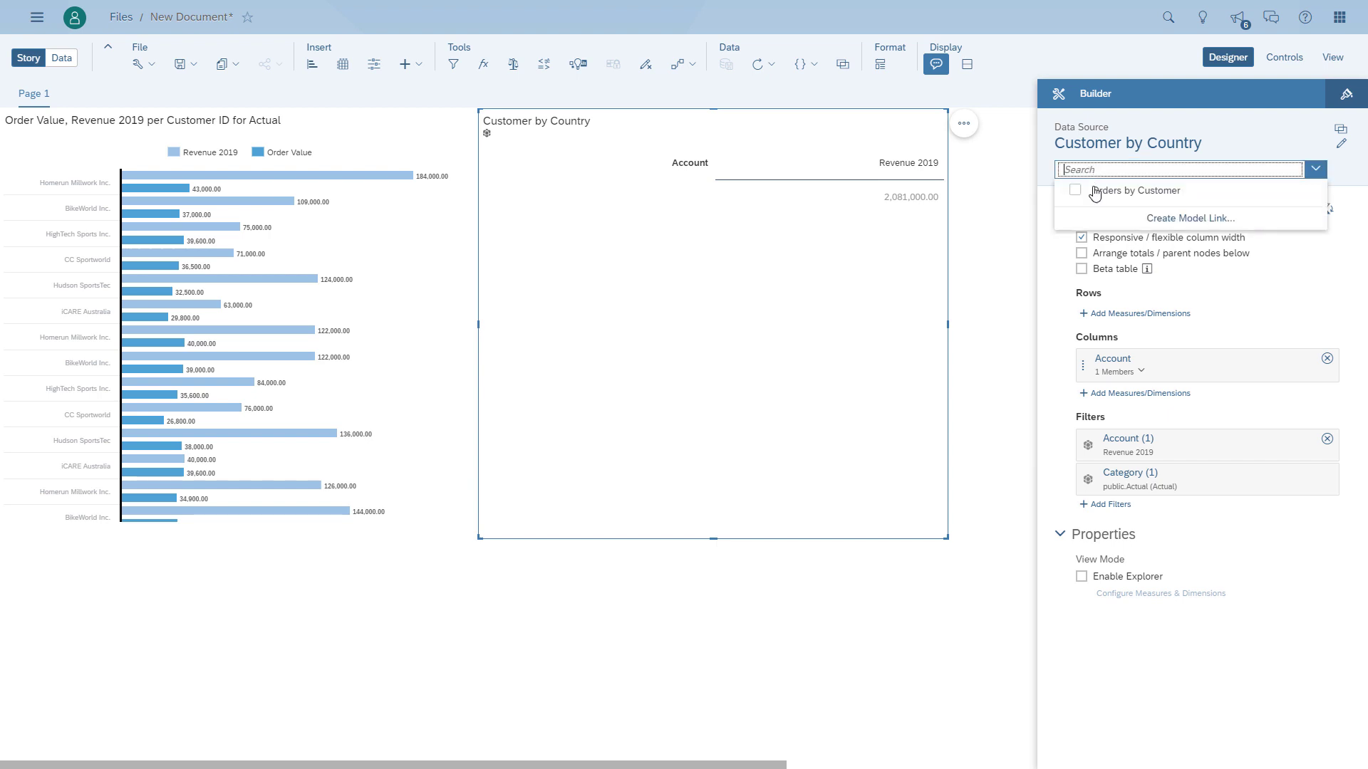
{"action": "left_click", "coordinate": [1102, 198]}
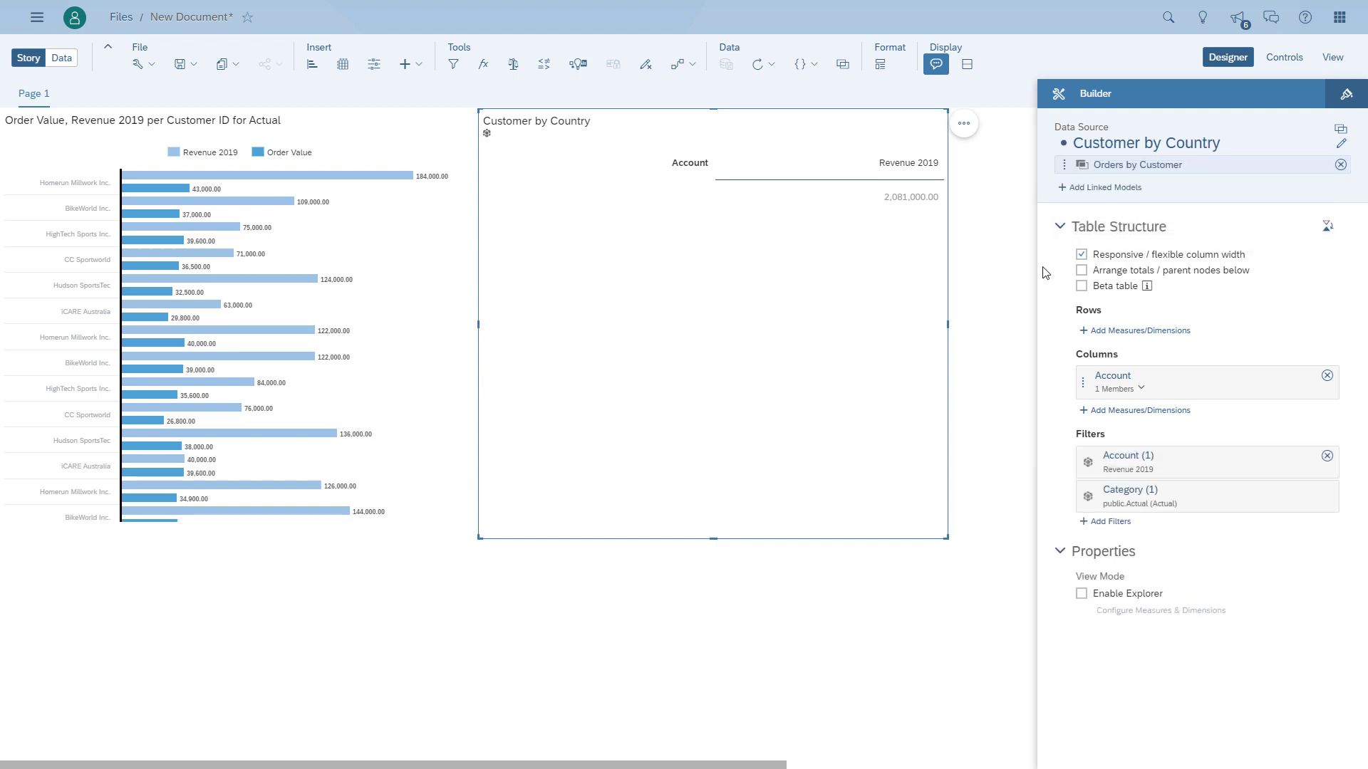
Add Customer ID from Customer by Country as the table's rows
{"action": "left_click", "coordinate": [1136, 330]}
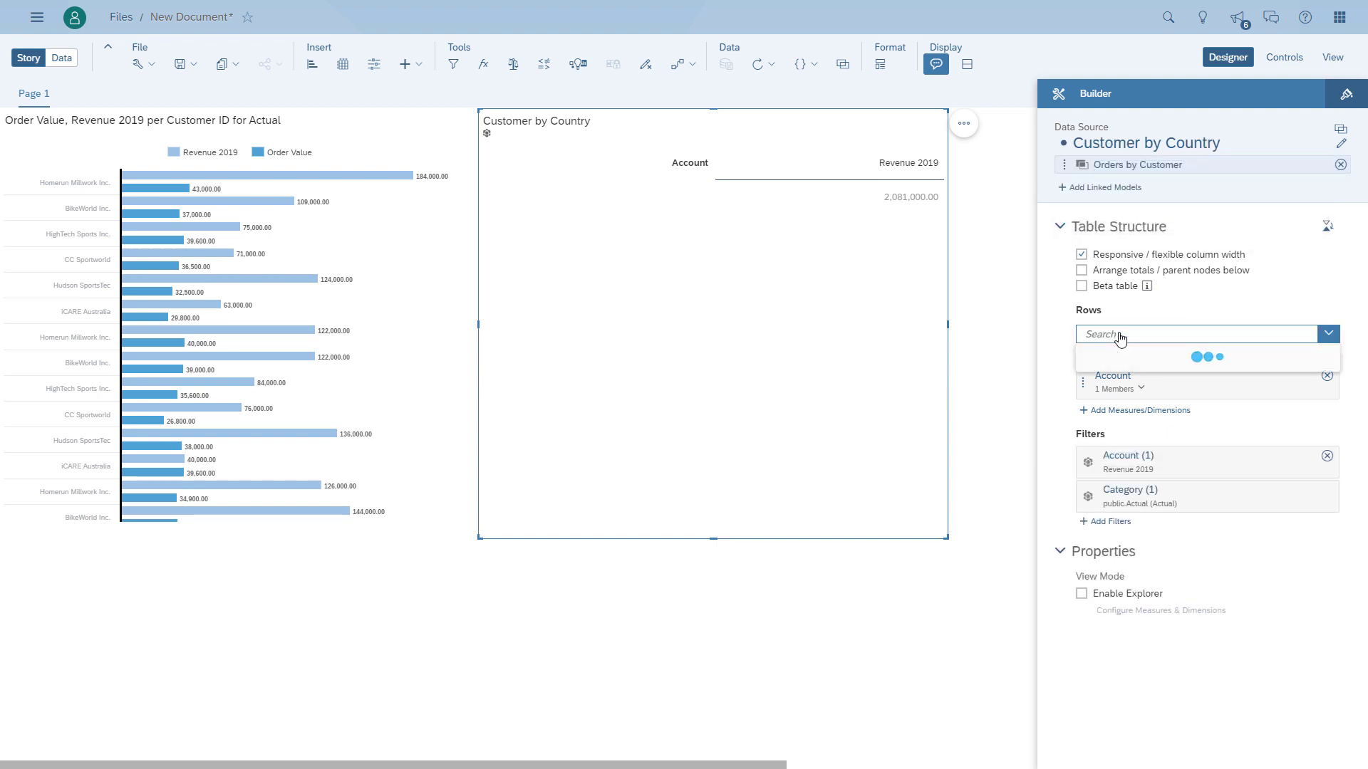
{"action": "left_click", "coordinate": [1132, 357]}
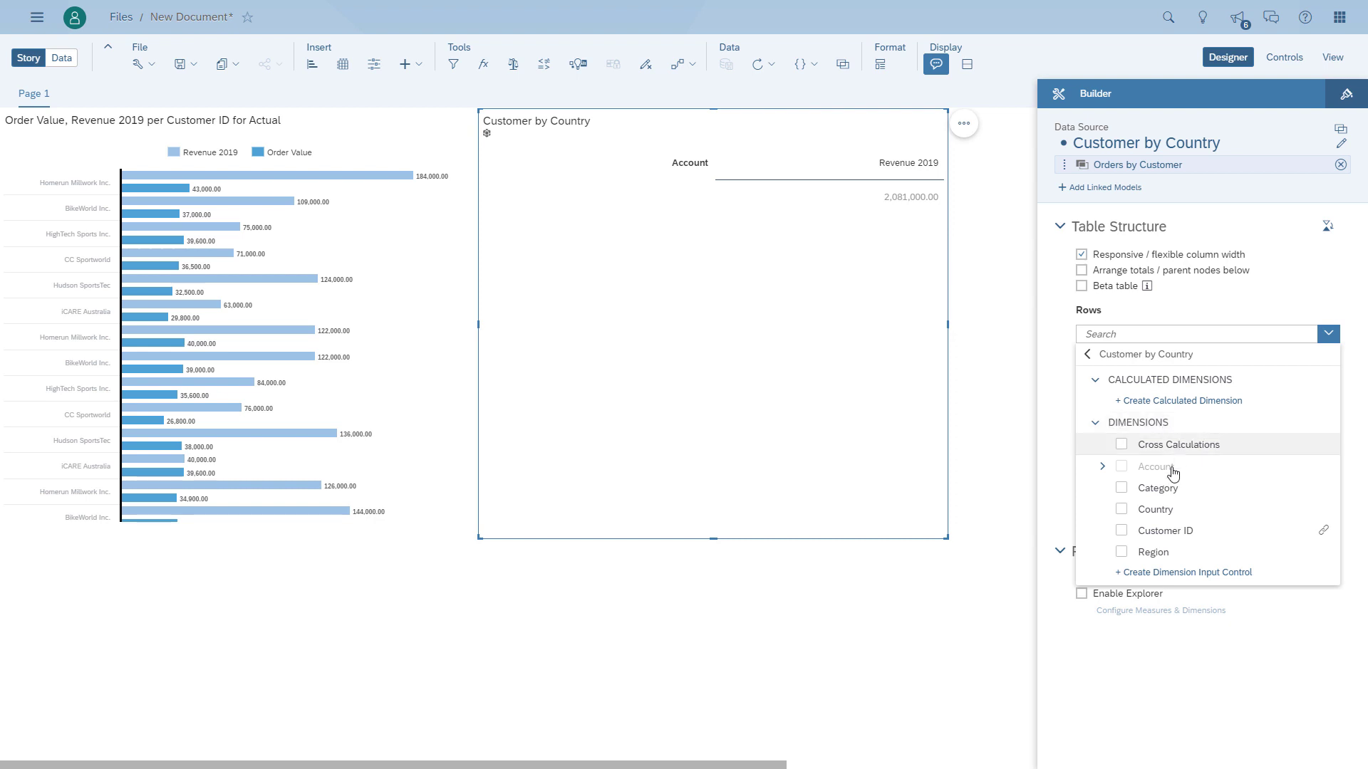
{"action": "left_click", "coordinate": [1172, 536]}
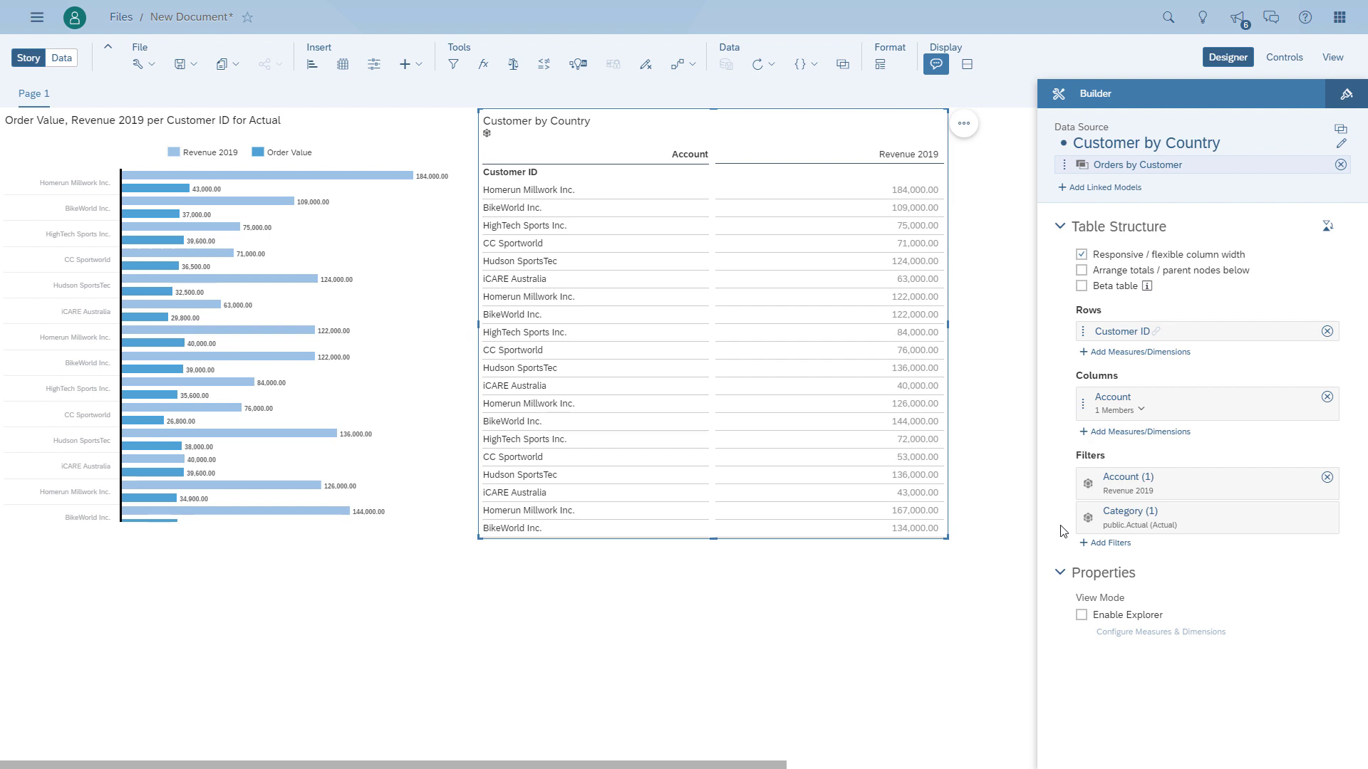
Add Order Value from the Orders by Customer Account to the table's columns beside Revenue 2019
{"action": "left_click", "coordinate": [1154, 432]}
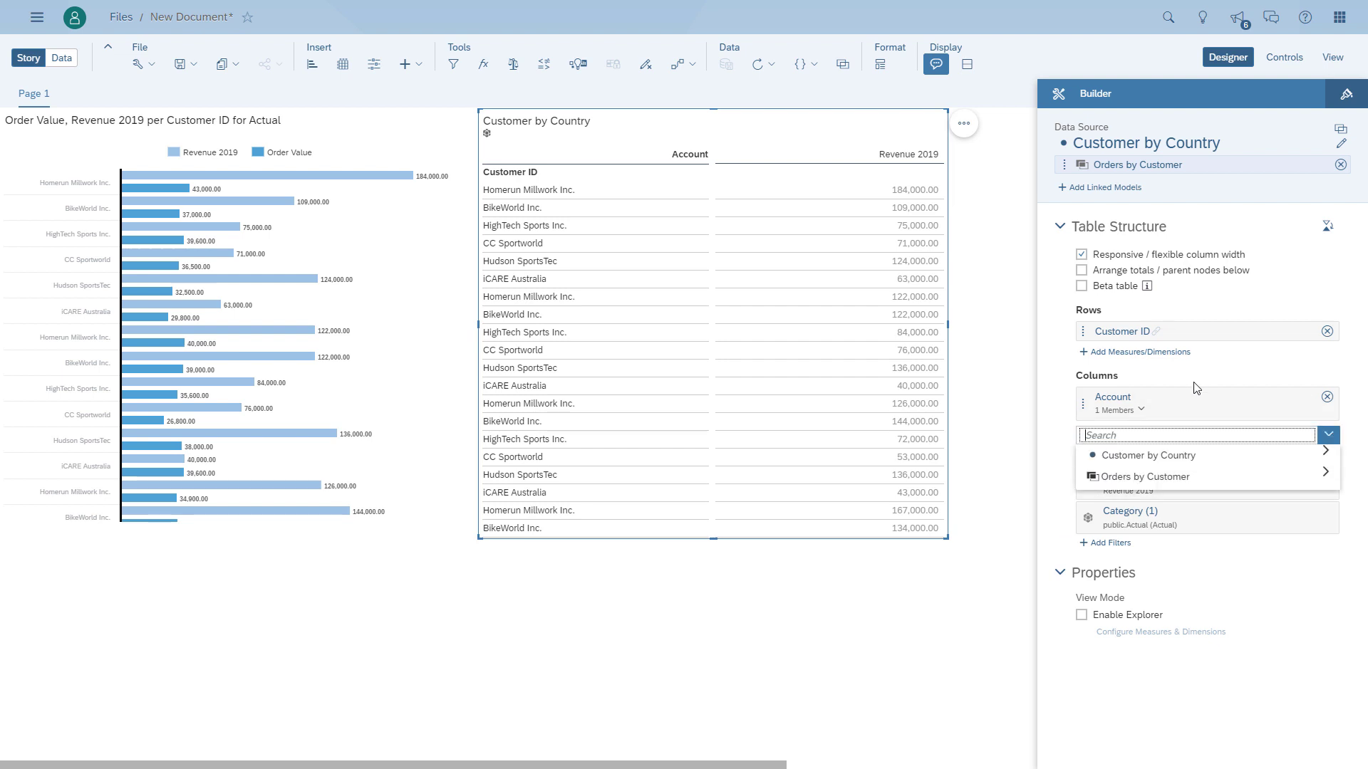
{"action": "left_click", "coordinate": [1154, 479]}
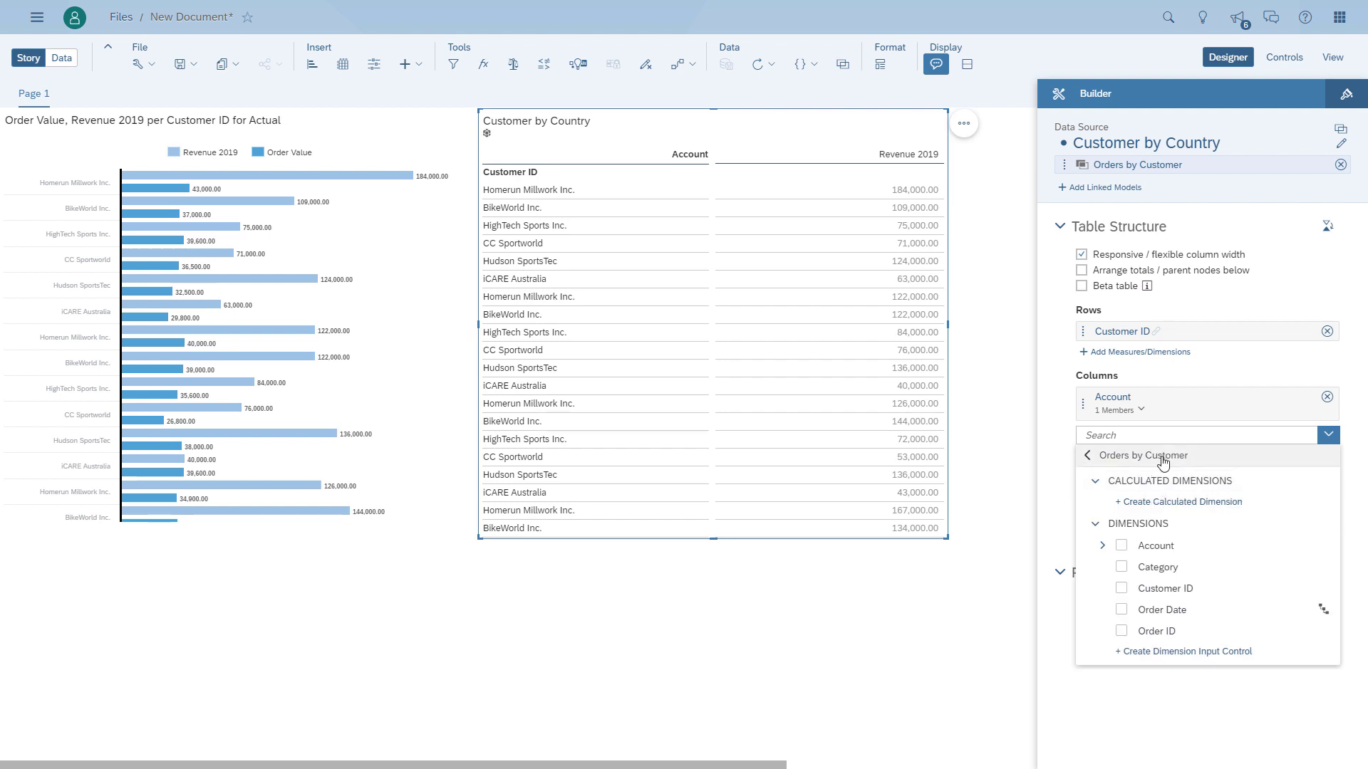
{"action": "left_click", "coordinate": [1103, 546]}
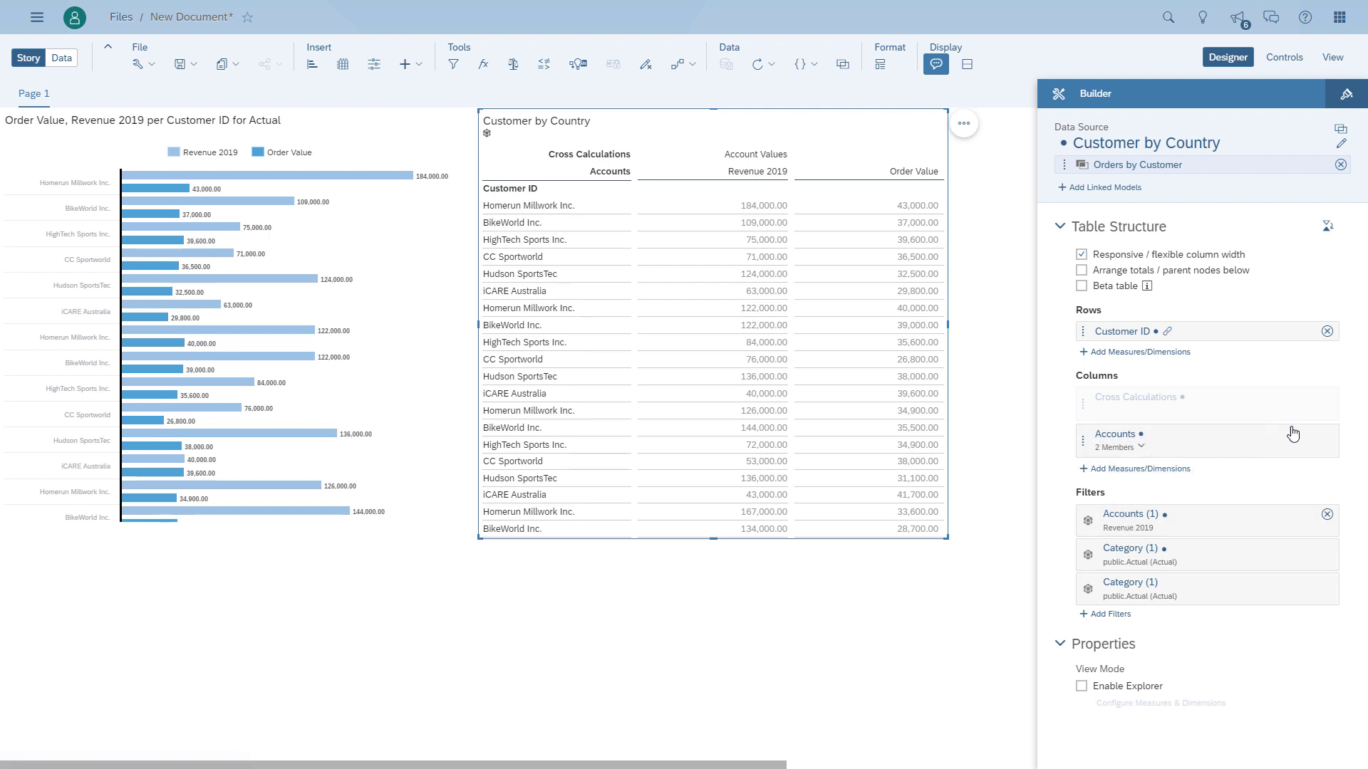
{"action": "left_click", "coordinate": [1327, 435]}
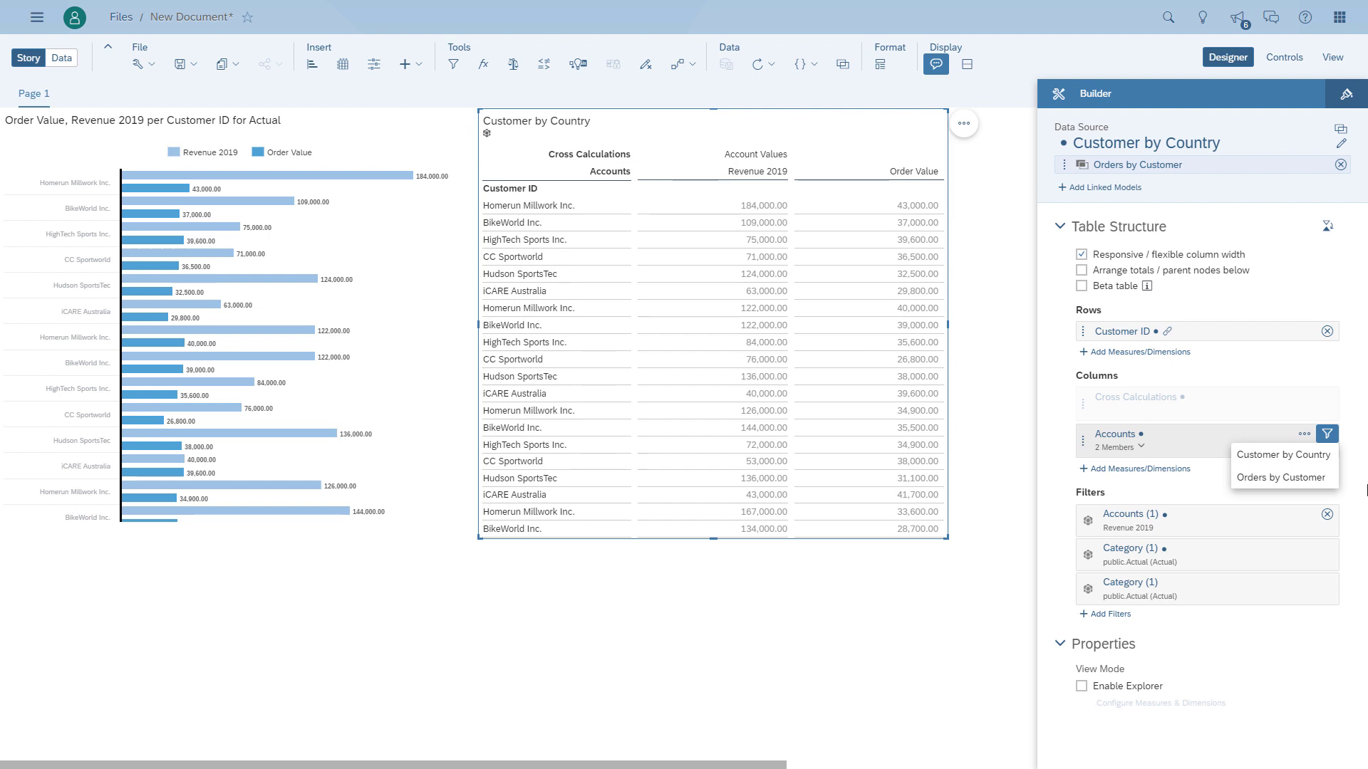
{"action": "left_click", "coordinate": [1366, 491]}
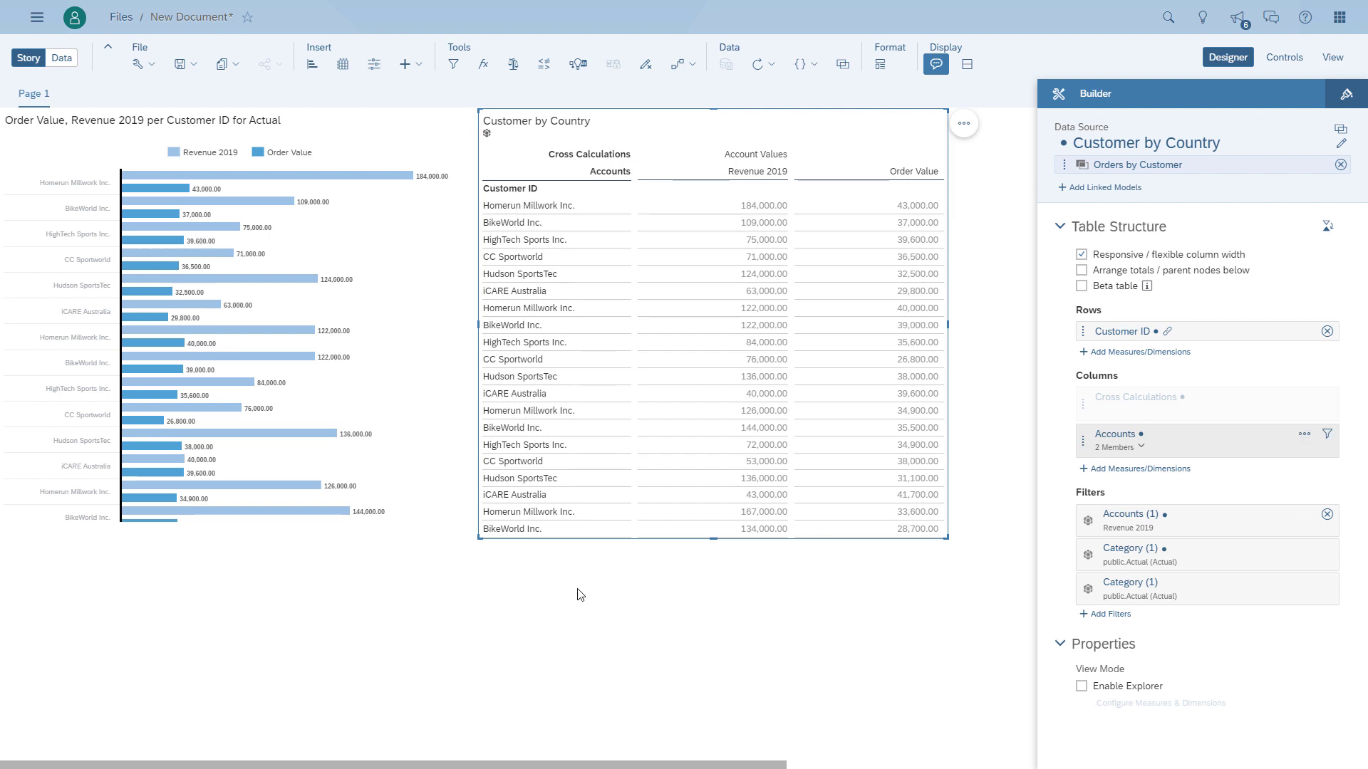